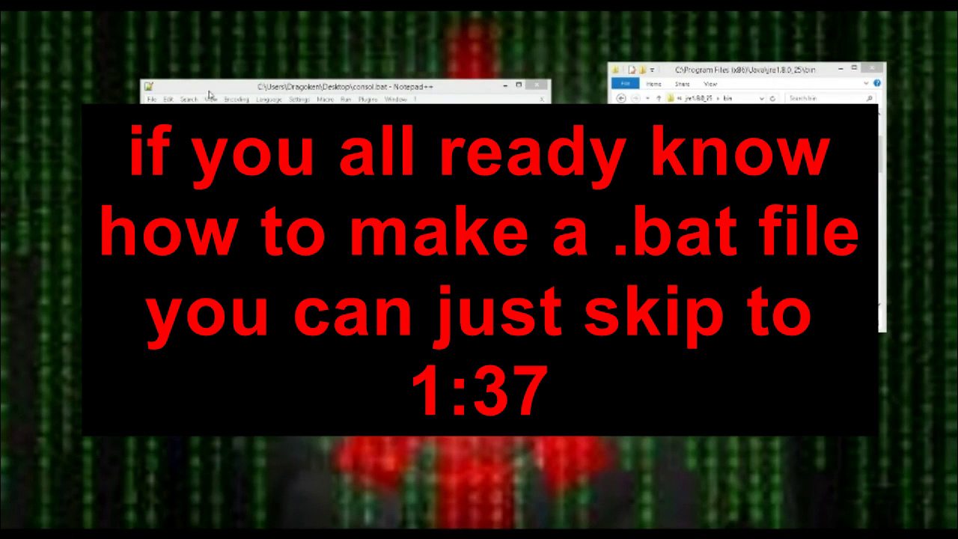
- Close the active window with Alt+F4 to clear the desktop
{"action": "key", "text": "alt+F4"}
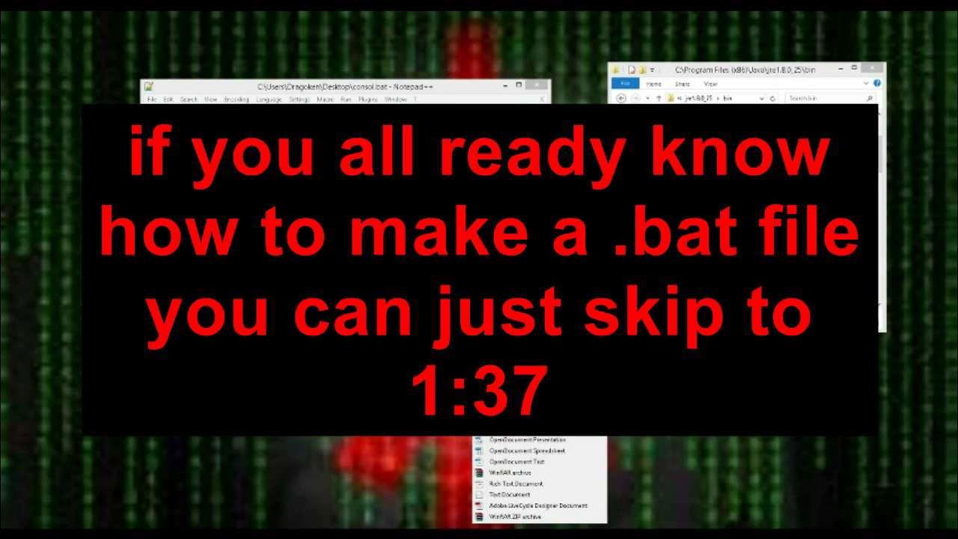
- Create a new text document on the desktop named New Text Document
{"action": "left_click", "coordinate": [391, 438]}
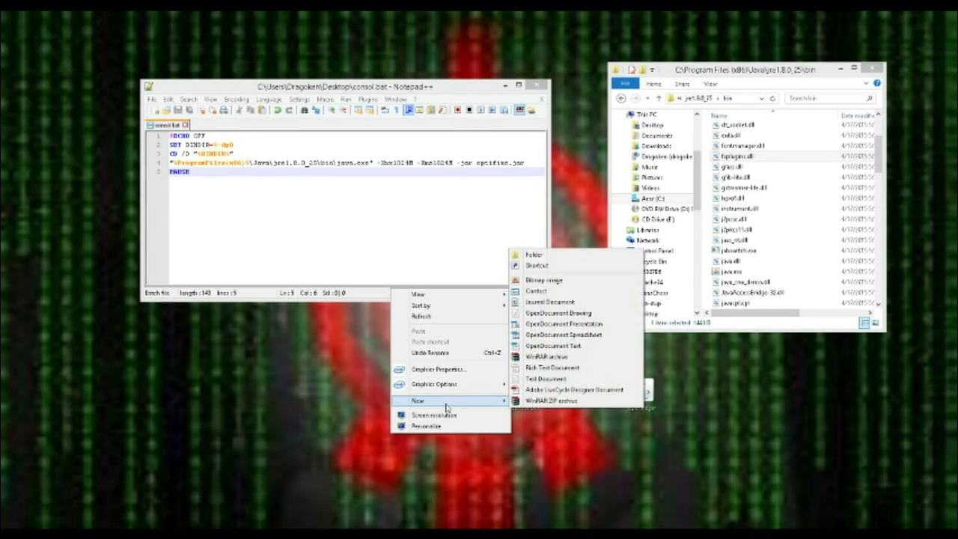
{"action": "mouse_move", "coordinate": [506, 401]}
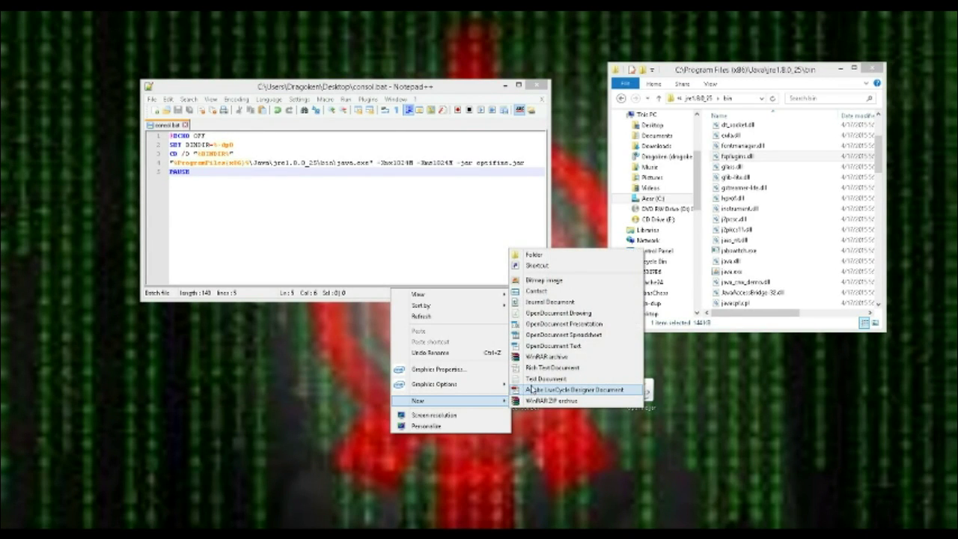
{"action": "left_click", "coordinate": [527, 378]}
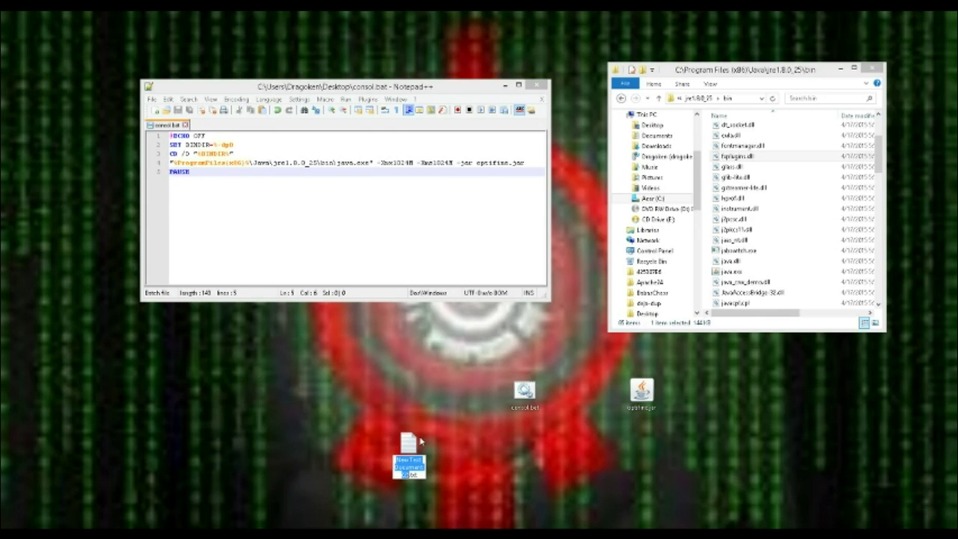
{"action": "key", "text": "Return"}
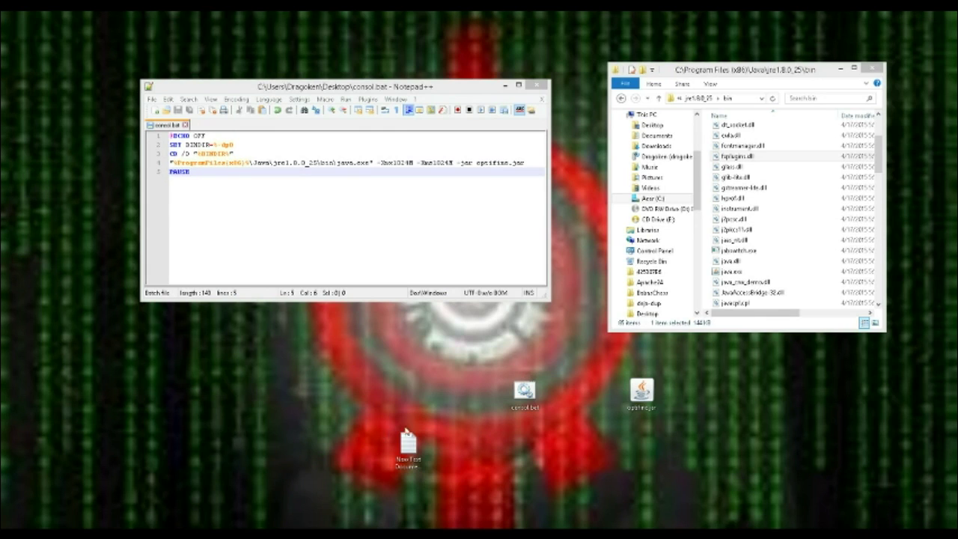
- Paste the launcher script into the document and save it as 'what every you want.bat' with All Files type
{"action": "double_click", "coordinate": [407, 443]}
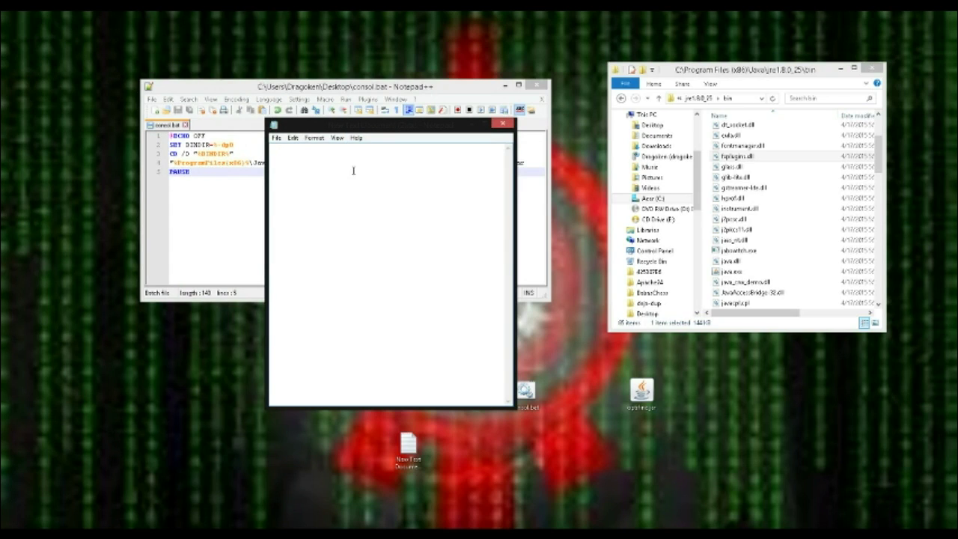
{"action": "type", "text": "@ECHO OFF SET BINDIR=%~dp0 CD /D \"%BINDIR%\" \"%ProgramFiles(x86)%\\Java\\jre1.8.0_25\\bin\\java.exe\" -Xmx1024M -Xms1024M -jar optifine.jar PAUSE"}
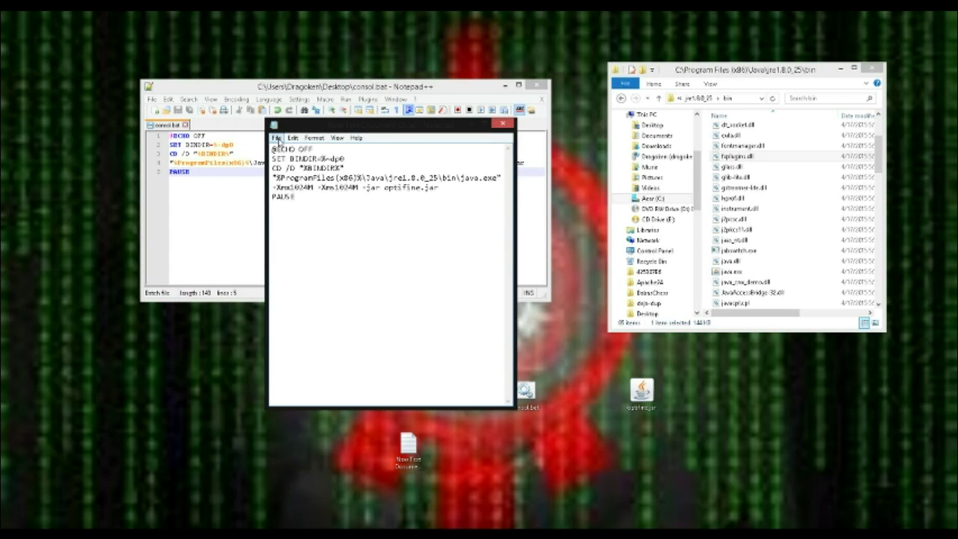
{"action": "left_click", "coordinate": [277, 141]}
{"action": "left_click", "coordinate": [285, 183]}
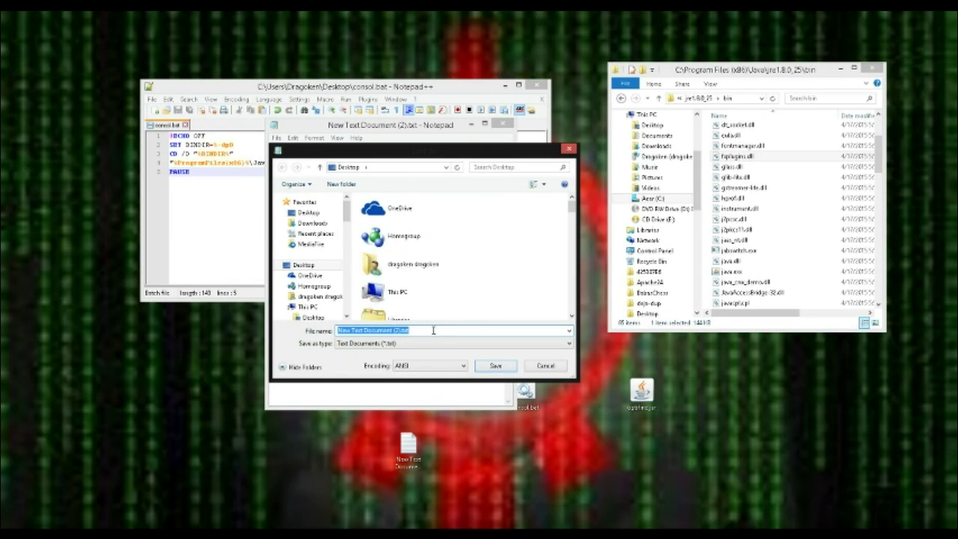
{"action": "type", "text": "what ever you want"}
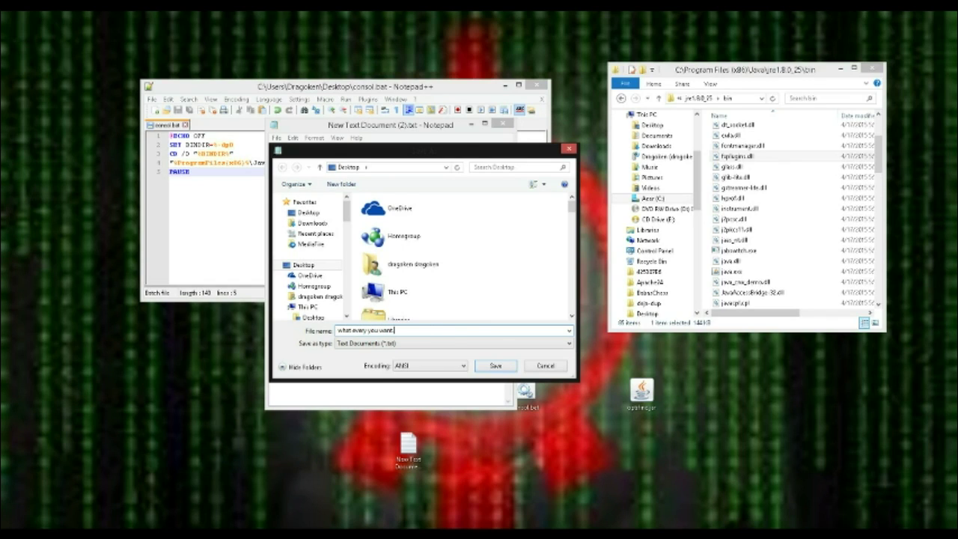
{"action": "type", "text": "bat"}
{"action": "left_click", "coordinate": [440, 344]}
{"action": "left_click", "coordinate": [422, 372]}
{"action": "left_click", "coordinate": [436, 344]}
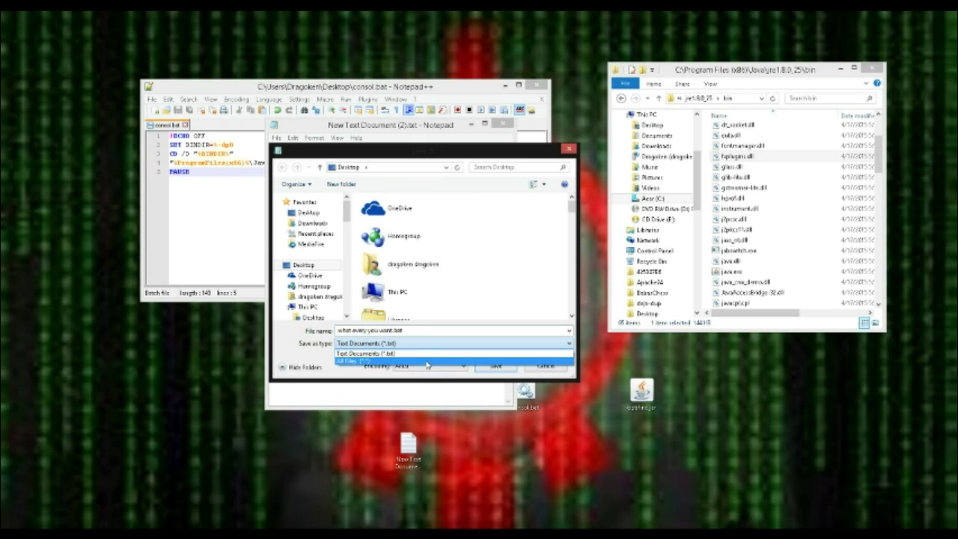
{"action": "left_click", "coordinate": [428, 360]}
{"action": "left_click", "coordinate": [493, 366]}
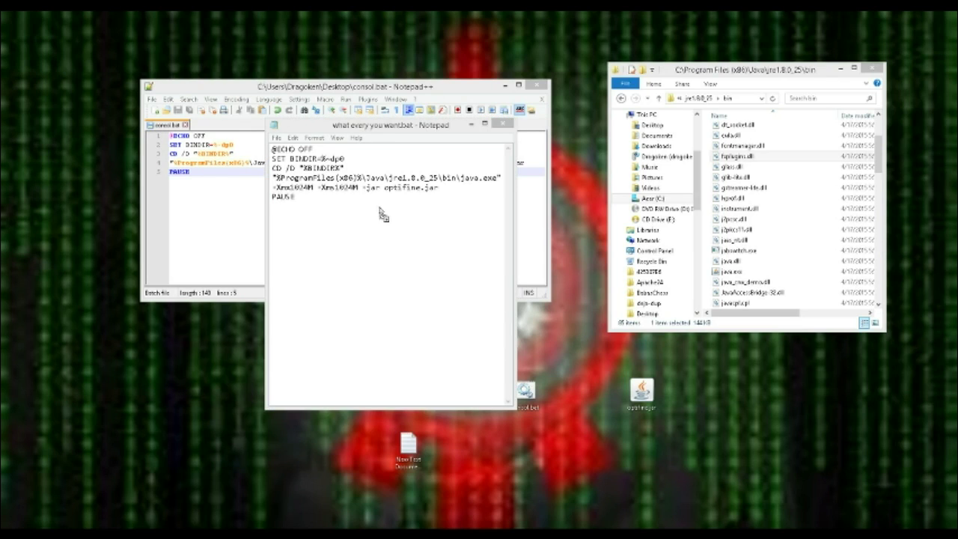
- Run the batch file to open the OptiFine HD Ultra B4 installer, then close it and its console
{"action": "left_click_drag", "start_coordinate": [573, 419], "coordinate": [574, 450]}
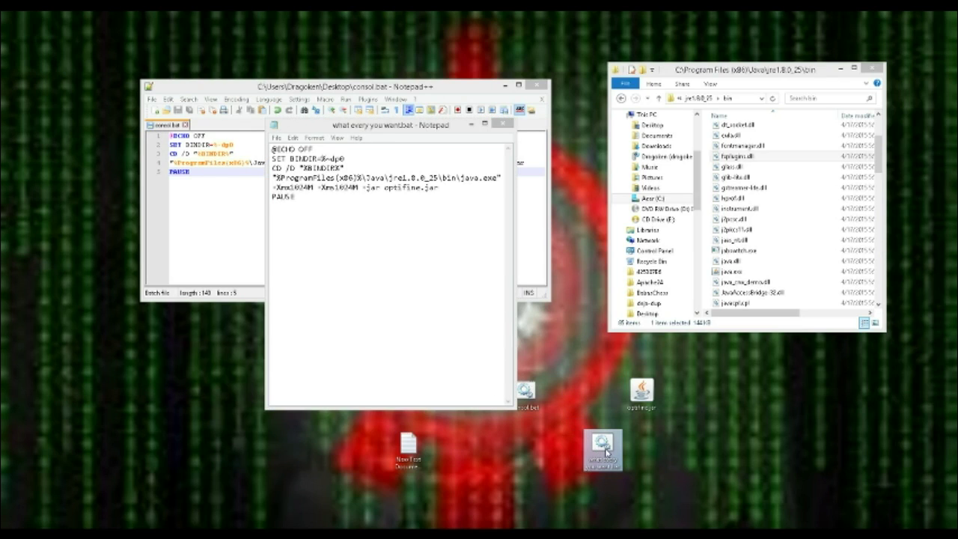
{"action": "double_click", "coordinate": [606, 449]}
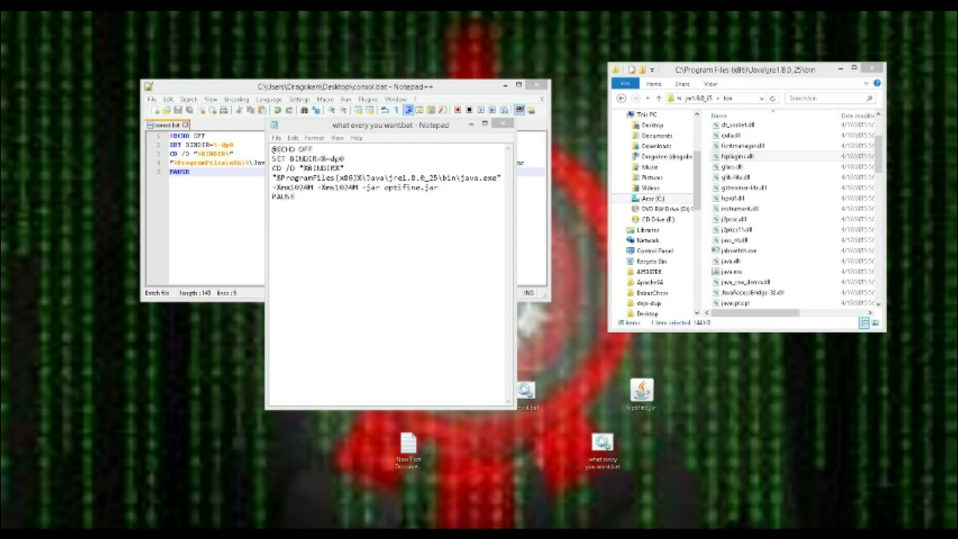
{"action": "left_click_drag", "start_coordinate": [167, 20], "coordinate": [271, 112]}
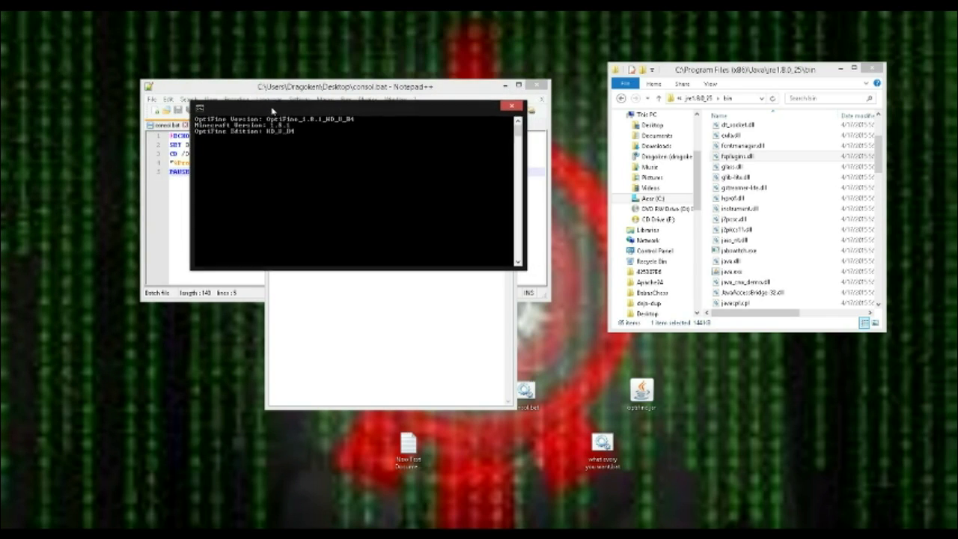
{"action": "left_click", "coordinate": [509, 108]}
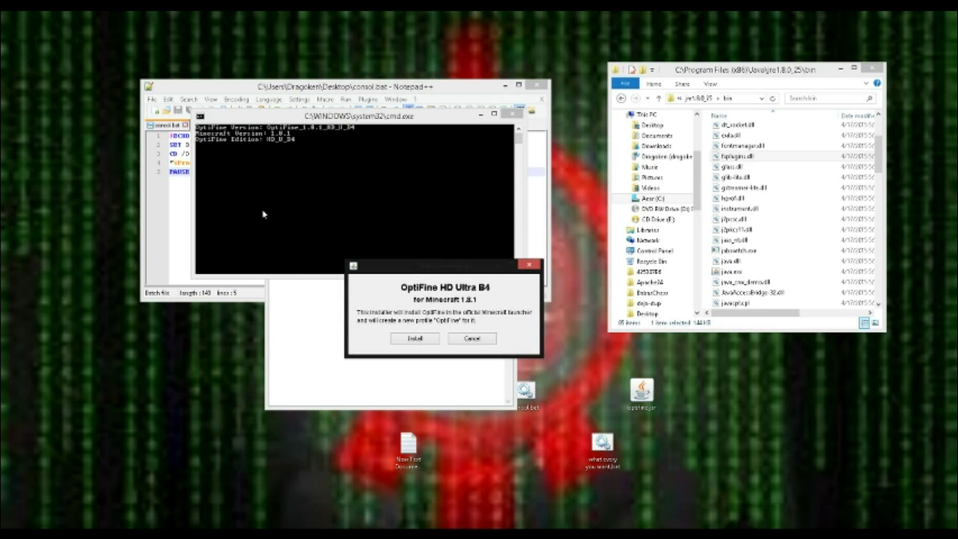
{"action": "left_click", "coordinate": [511, 114]}
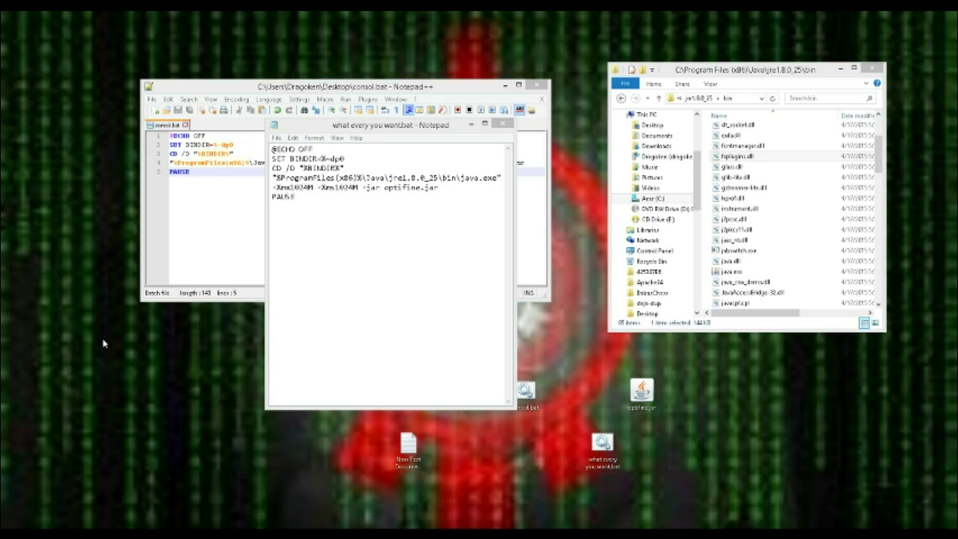
- Open OptiFine_1.8.1_HD_U_B4.jar from the desktop as an archive in WinRAR
{"action": "left_click_drag", "start_coordinate": [194, 358], "coordinate": [217, 430]}
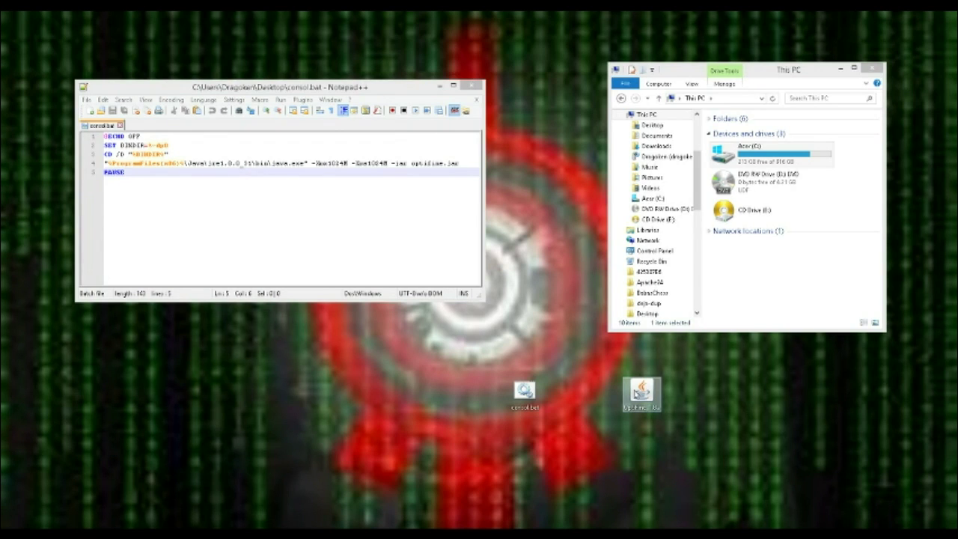
{"action": "left_click", "coordinate": [656, 397]}
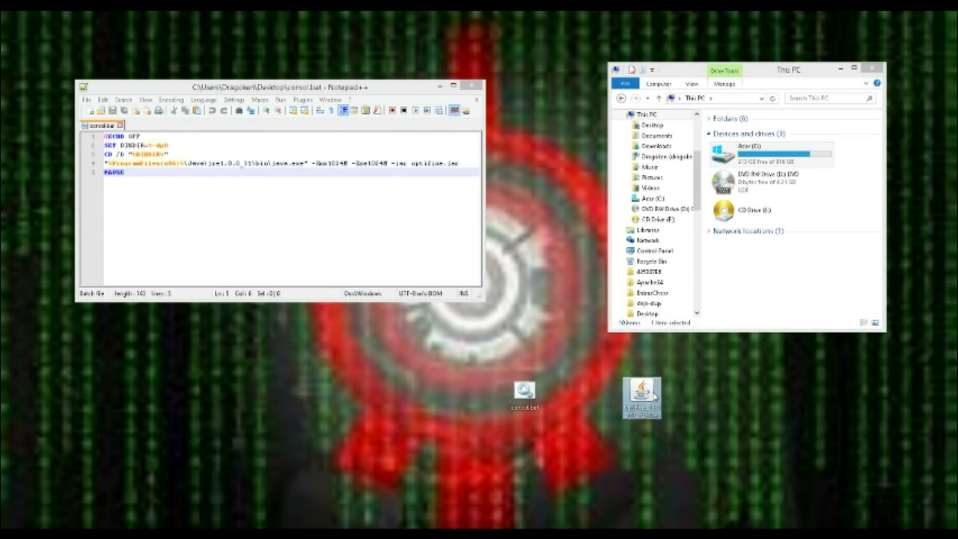
{"action": "right_click", "coordinate": [653, 397]}
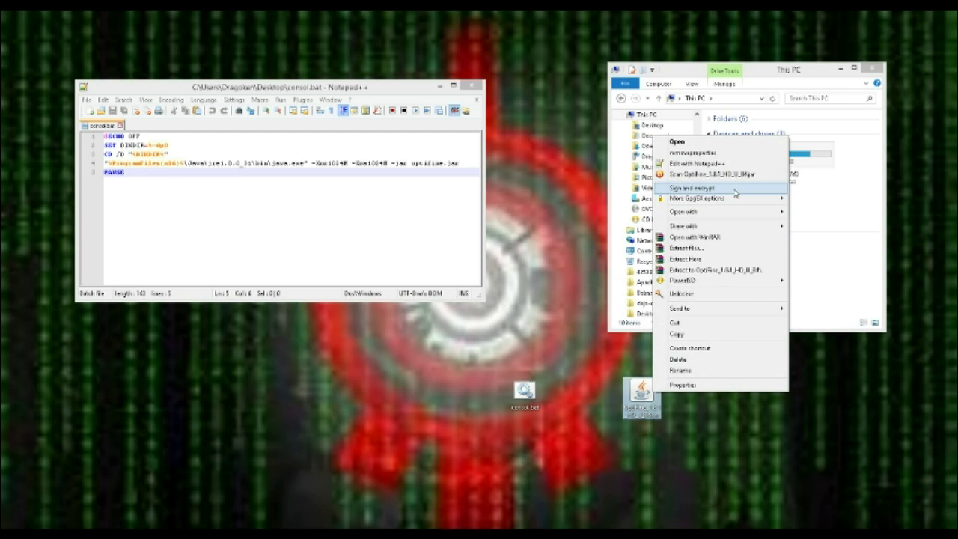
{"action": "mouse_move", "coordinate": [703, 217]}
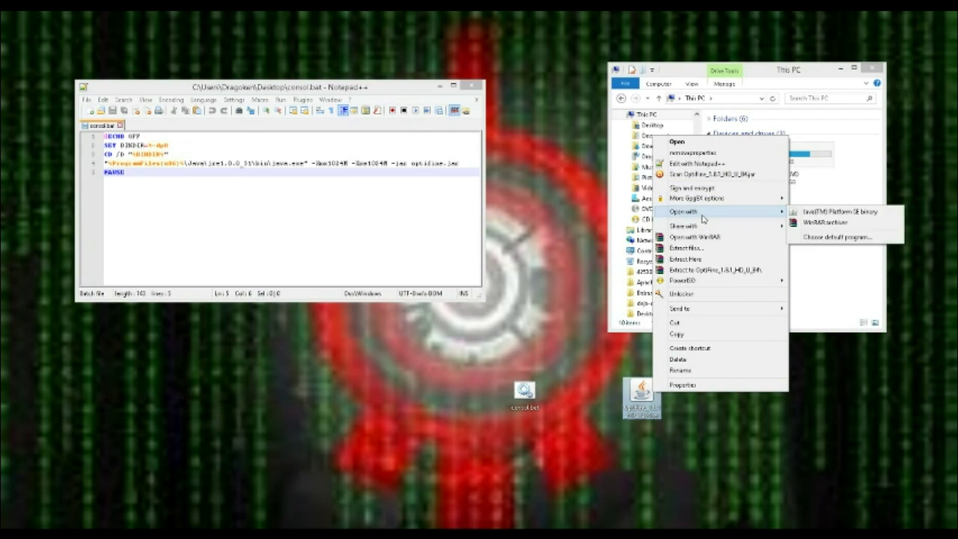
{"action": "left_click", "coordinate": [812, 226]}
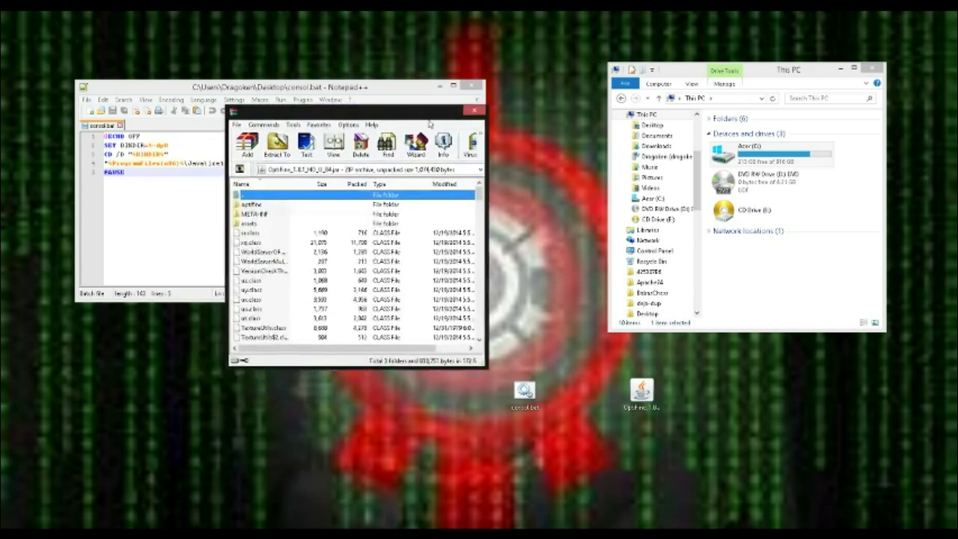
- Browse into the archive's optifine folder, then close WinRAR
{"action": "scroll", "coordinate": [470, 299], "scroll_direction": "down", "scroll_amount": 10}
{"action": "scroll", "coordinate": [470, 299], "scroll_direction": "up", "scroll_amount": 10}
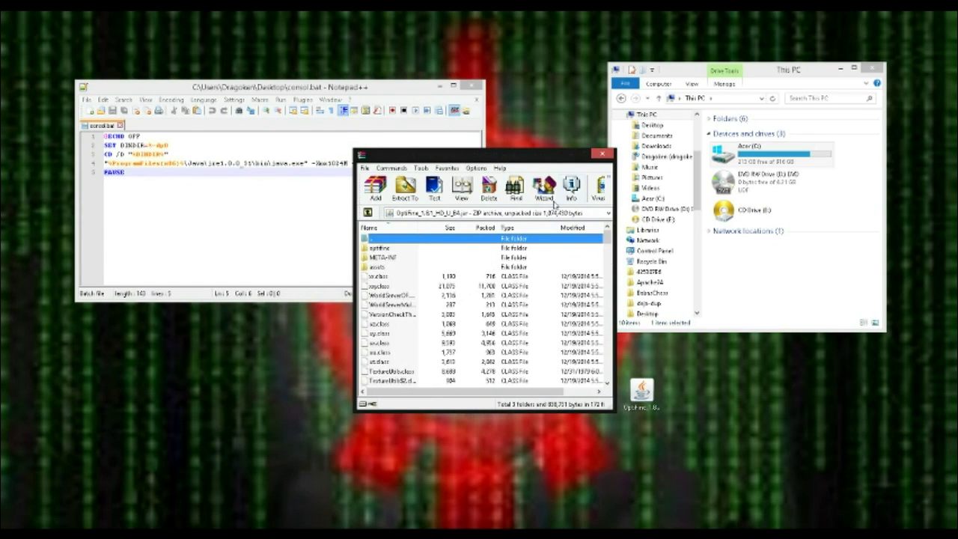
{"action": "double_click", "coordinate": [380, 248]}
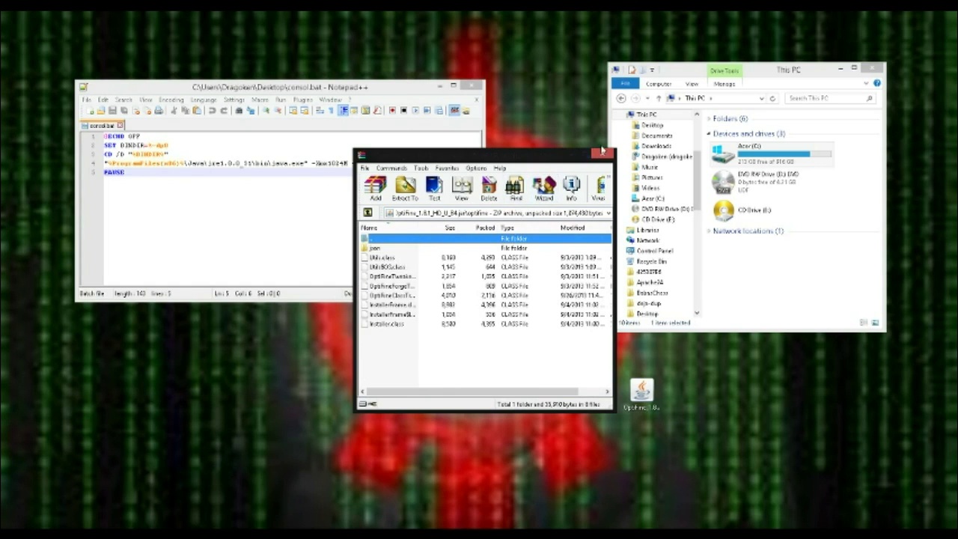
{"action": "left_click", "coordinate": [602, 153]}
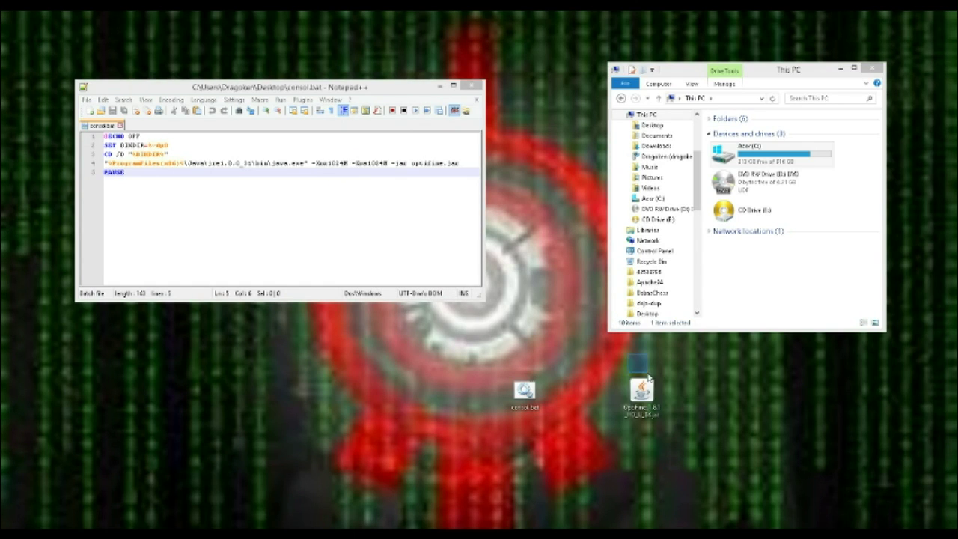
- From the jar's Open with > Choose default program list, show more apps and browse the PC for another program
{"action": "right_click", "coordinate": [634, 401]}
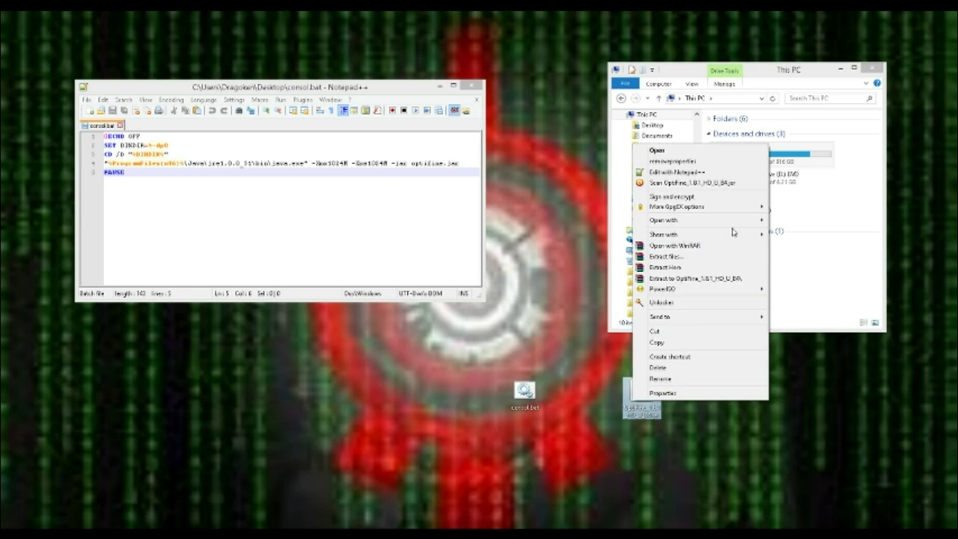
{"action": "mouse_move", "coordinate": [737, 223]}
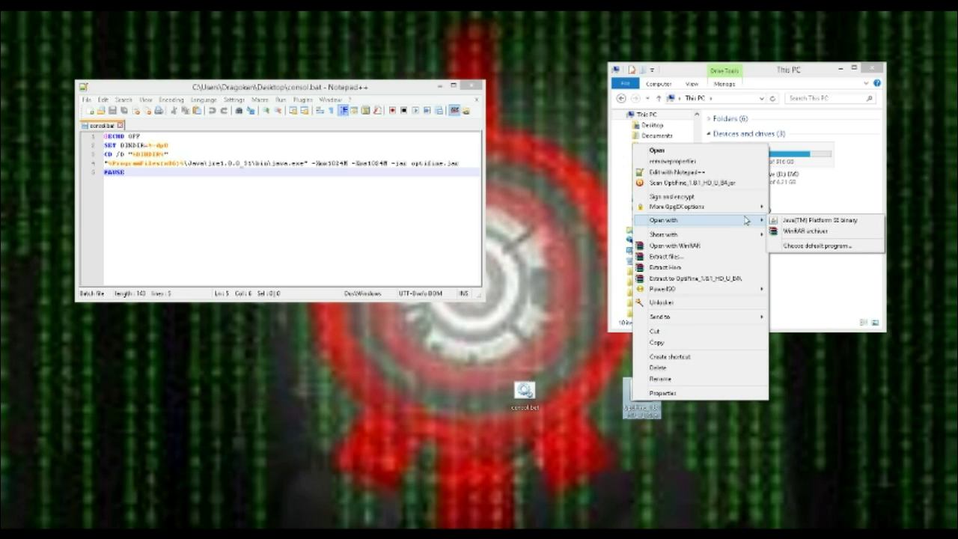
{"action": "left_click", "coordinate": [831, 251]}
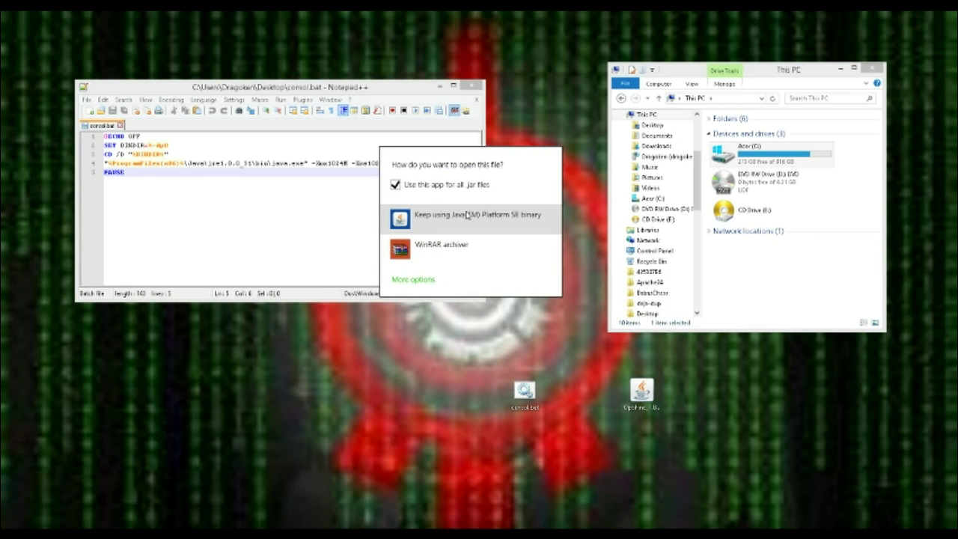
{"action": "left_click", "coordinate": [420, 280]}
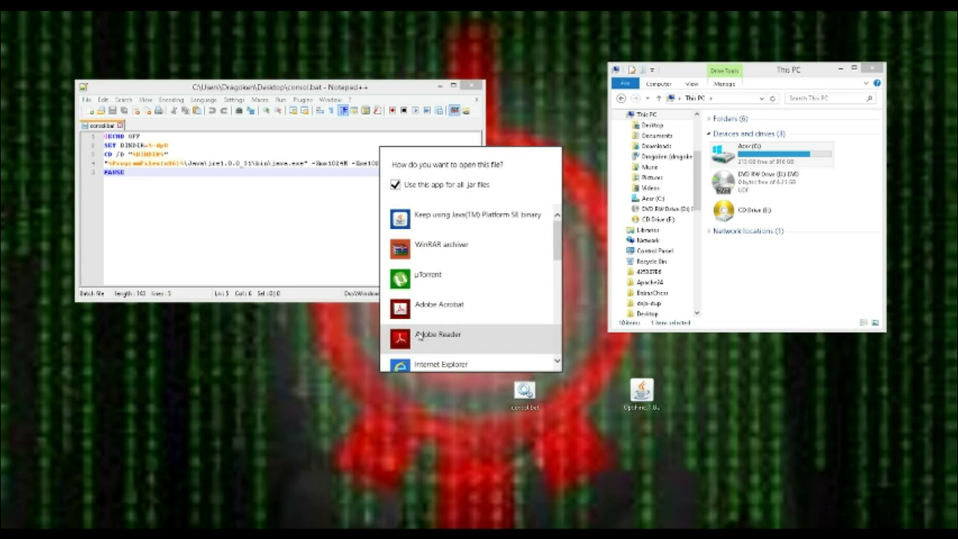
{"action": "scroll", "coordinate": [425, 335], "scroll_direction": "down", "scroll_amount": 10}
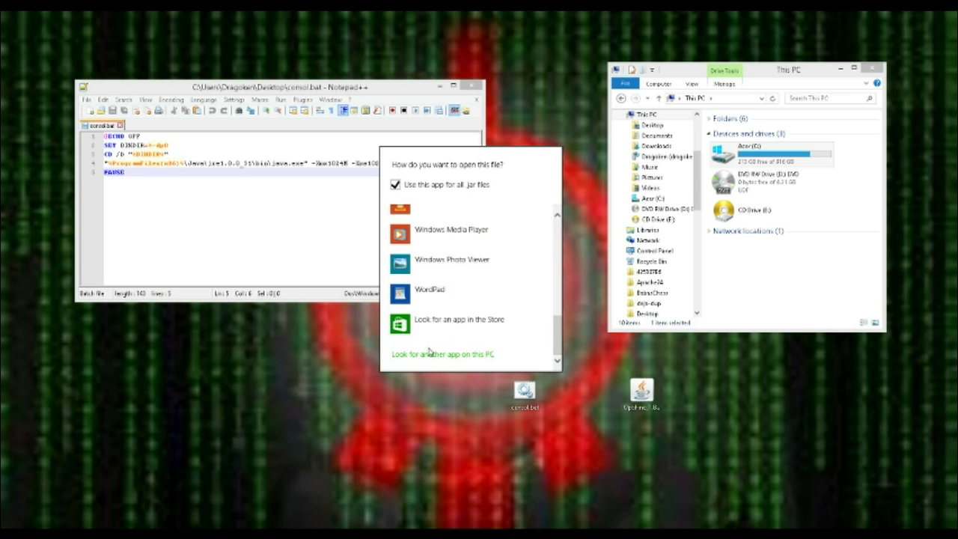
{"action": "left_click", "coordinate": [472, 359]}
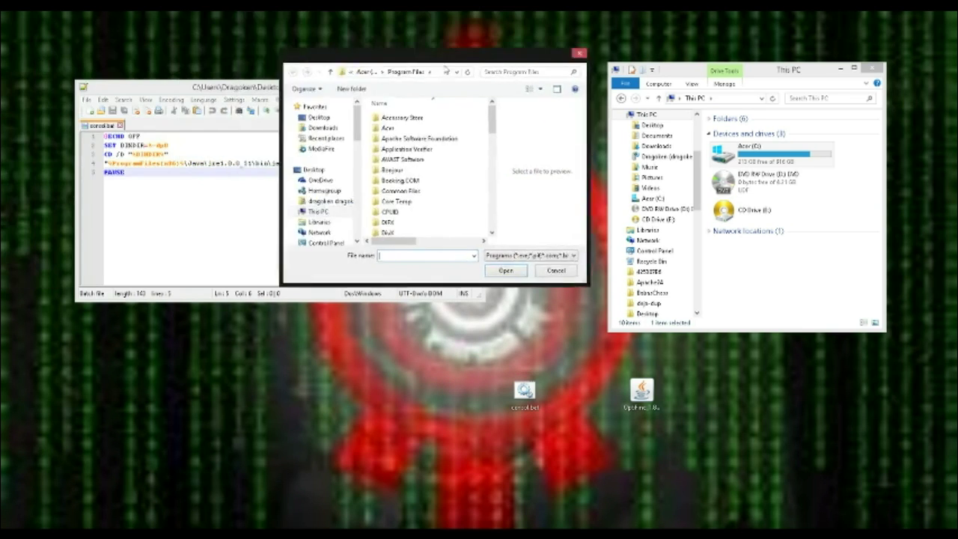
- Browse Program Files > Java > jre7 > bin for javaw.exe, then cancel without choosing an app
{"action": "left_click_drag", "start_coordinate": [419, 61], "coordinate": [466, 140]}
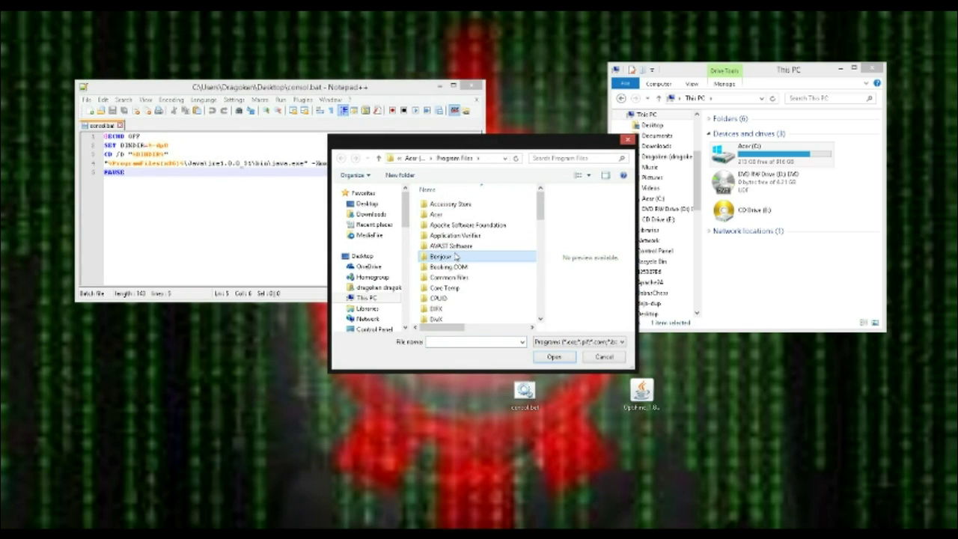
{"action": "scroll", "coordinate": [455, 257], "scroll_direction": "down", "scroll_amount": 5}
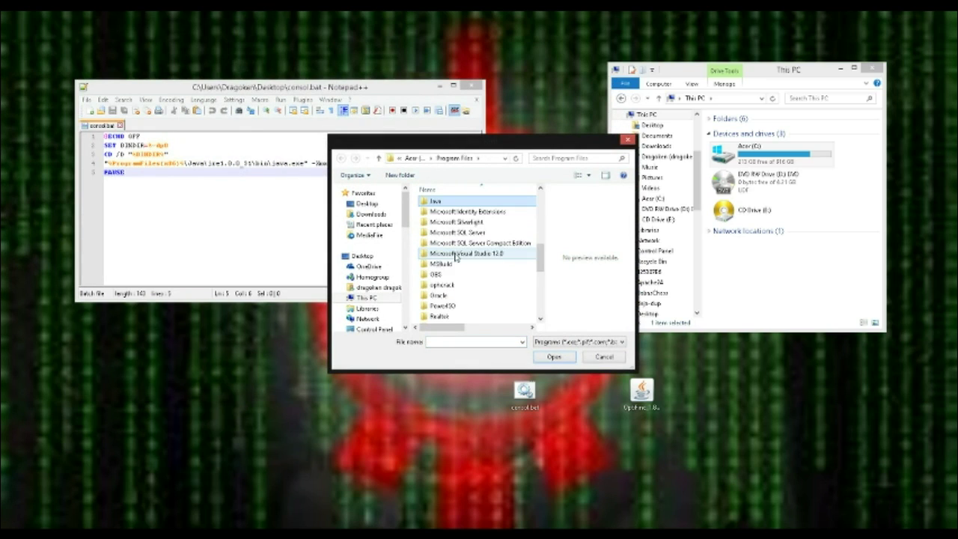
{"action": "double_click", "coordinate": [435, 202]}
{"action": "double_click", "coordinate": [443, 205]}
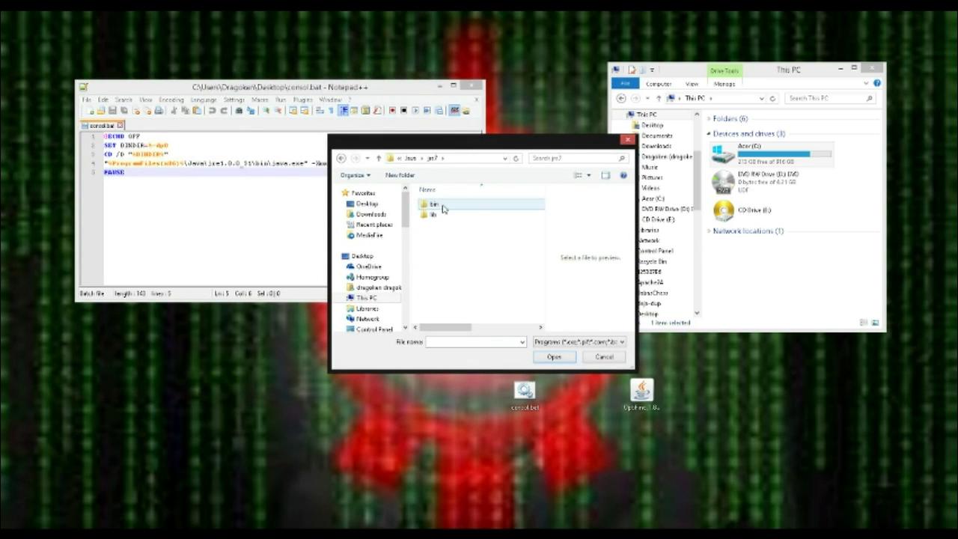
{"action": "double_click", "coordinate": [434, 204]}
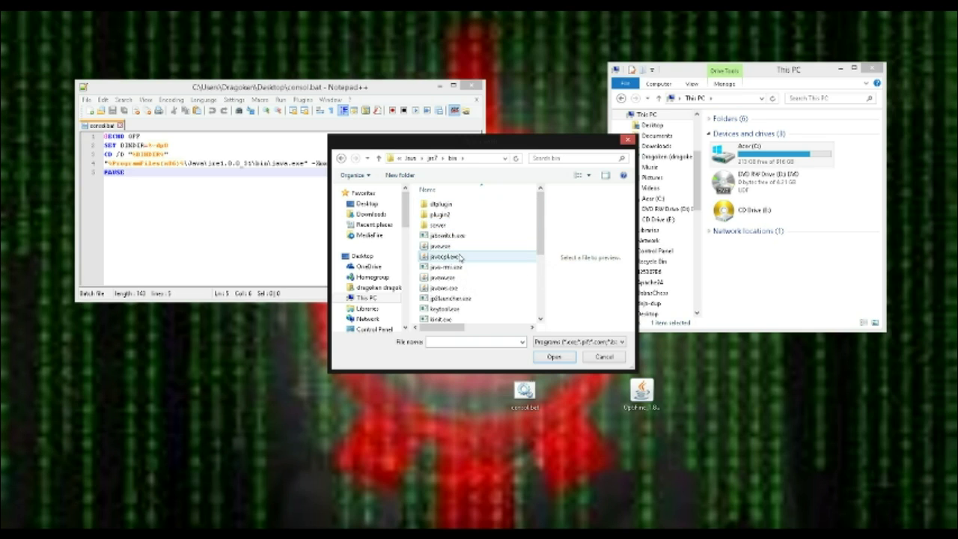
{"action": "left_click", "coordinate": [604, 356]}
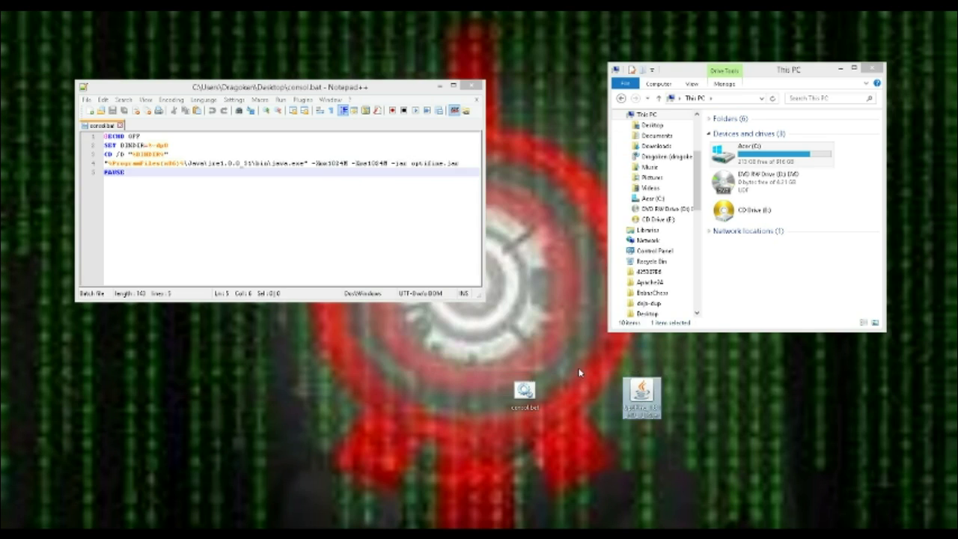
{"action": "left_click", "coordinate": [573, 355]}
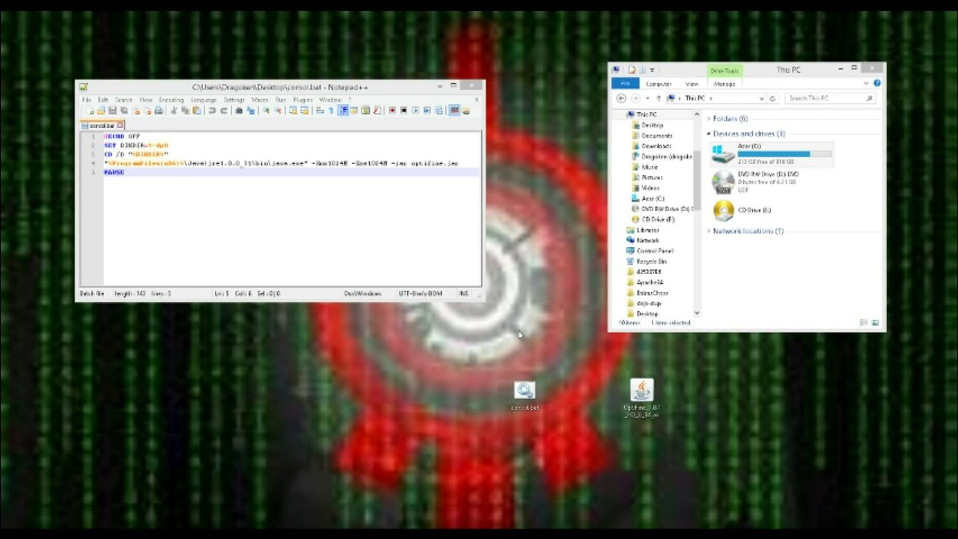
- Highlight the JRE version in line 4's path, then move the Notepad++ window lower and right
{"action": "left_click_drag", "start_coordinate": [218, 163], "coordinate": [248, 163]}
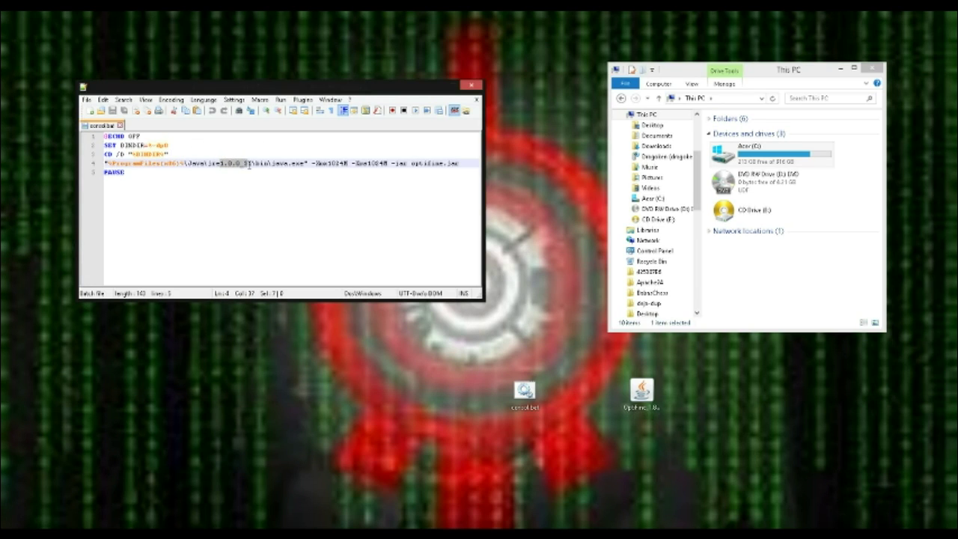
{"action": "left_click", "coordinate": [252, 207]}
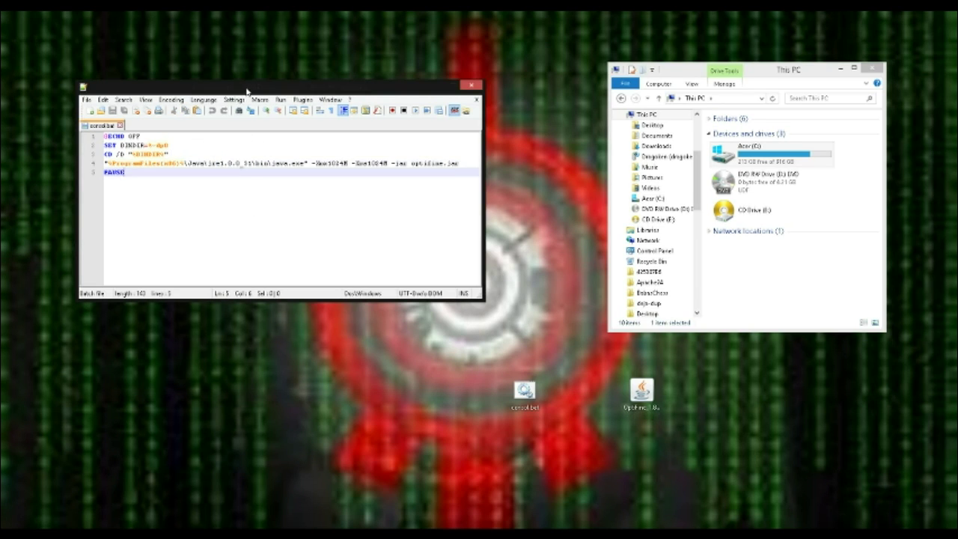
{"action": "left_click_drag", "start_coordinate": [247, 89], "coordinate": [291, 142]}
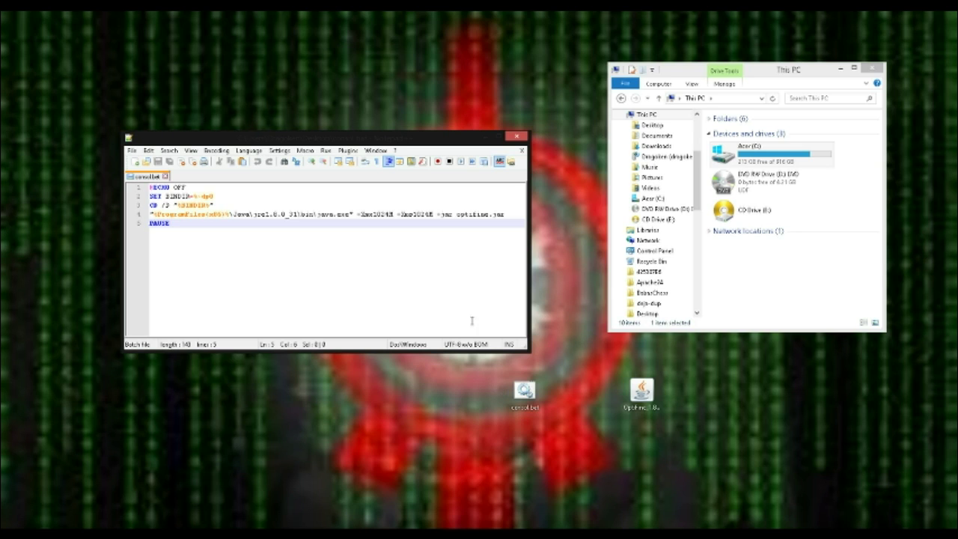
- Rename the OptiFine jar on the desktop to optifine.jar to match the script
{"action": "right_click", "coordinate": [642, 393]}
{"action": "left_click", "coordinate": [663, 374]}
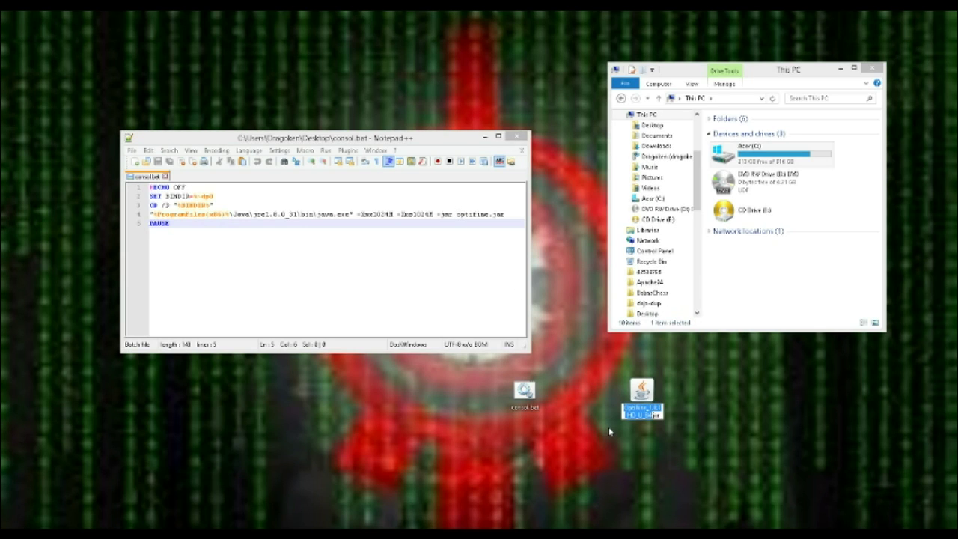
{"action": "type", "text": "opti"}
{"action": "key", "text": "BackSpace"}
{"action": "key", "text": "BackSpace"}
{"action": "key", "text": "BackSpace"}
{"action": "key", "text": "BackSpace"}
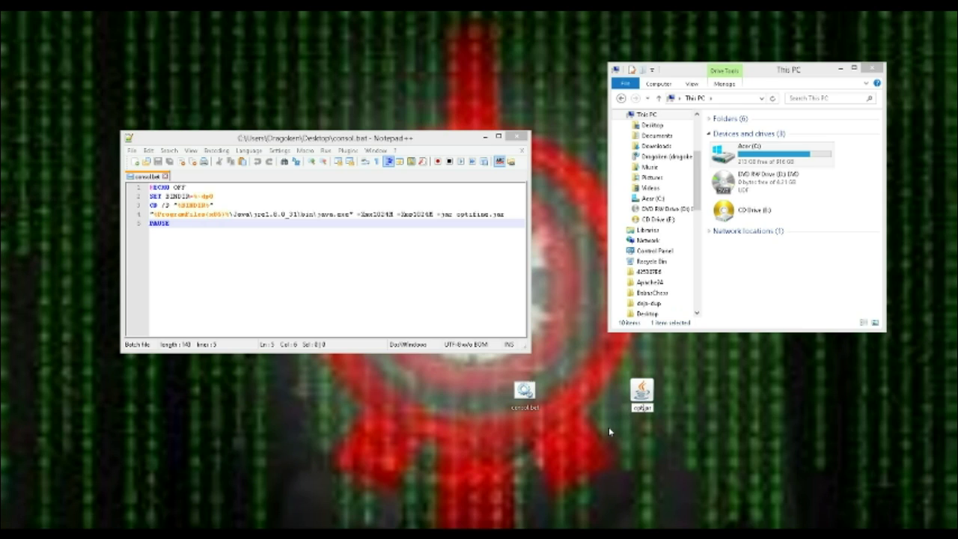
{"action": "type", "text": "optifine"}
{"action": "key", "text": "Return"}
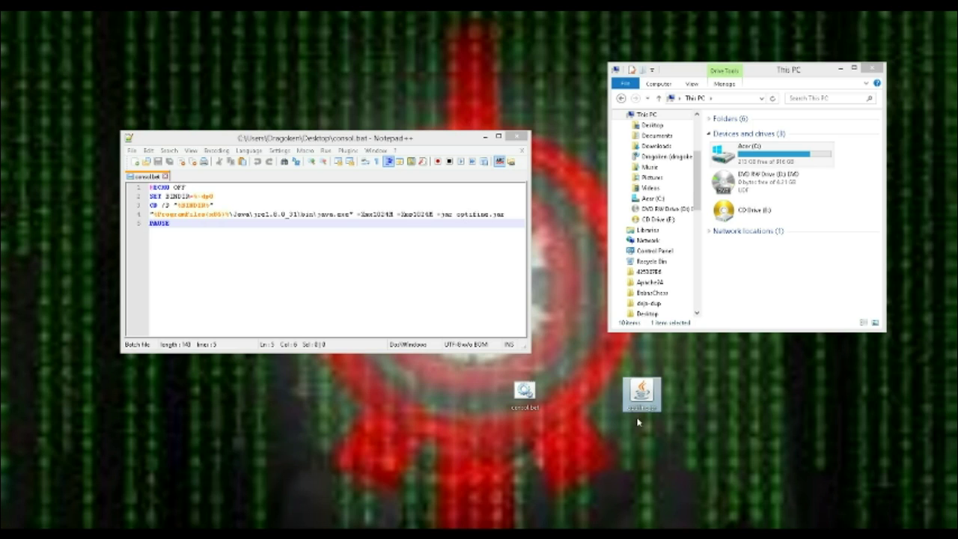
{"action": "left_click", "coordinate": [472, 278]}
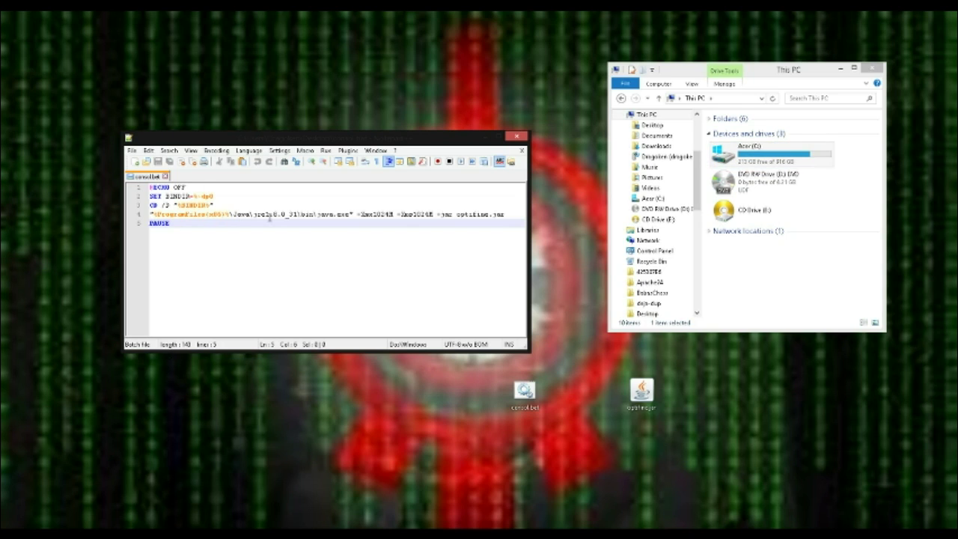
- Browse from the C: drive through Program Files (x86) into the Java folder
{"action": "double_click", "coordinate": [735, 146]}
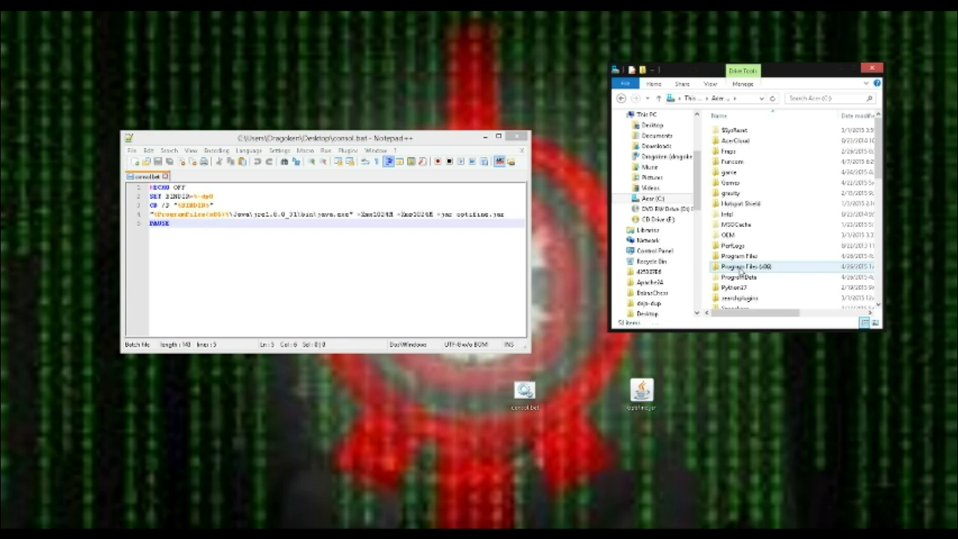
{"action": "double_click", "coordinate": [741, 268]}
{"action": "left_click", "coordinate": [737, 238]}
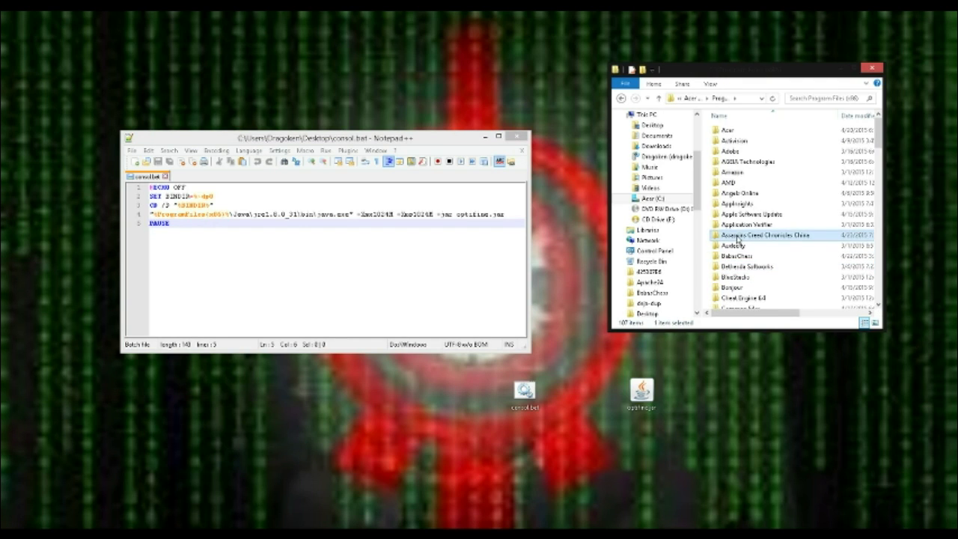
{"action": "scroll", "coordinate": [737, 240], "scroll_direction": "down", "scroll_amount": 10}
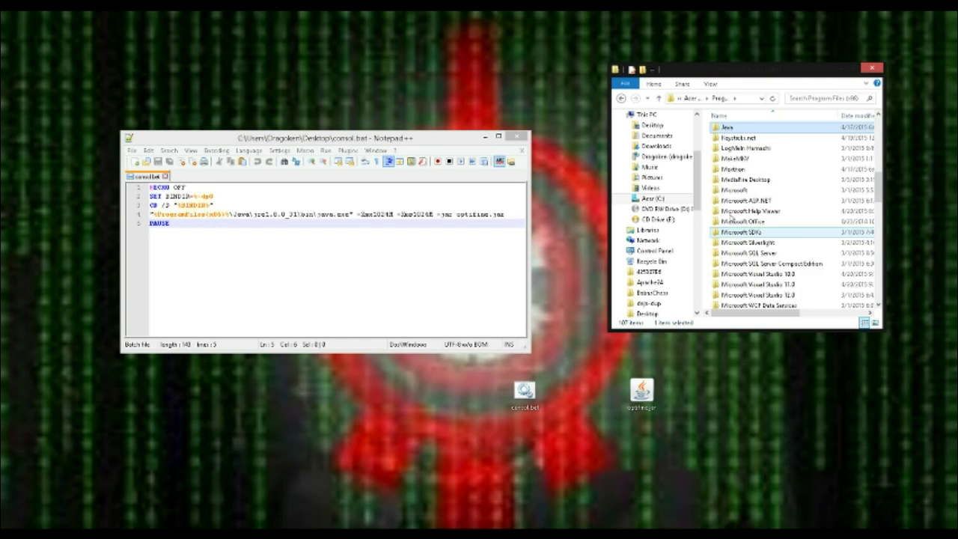
{"action": "double_click", "coordinate": [724, 129]}
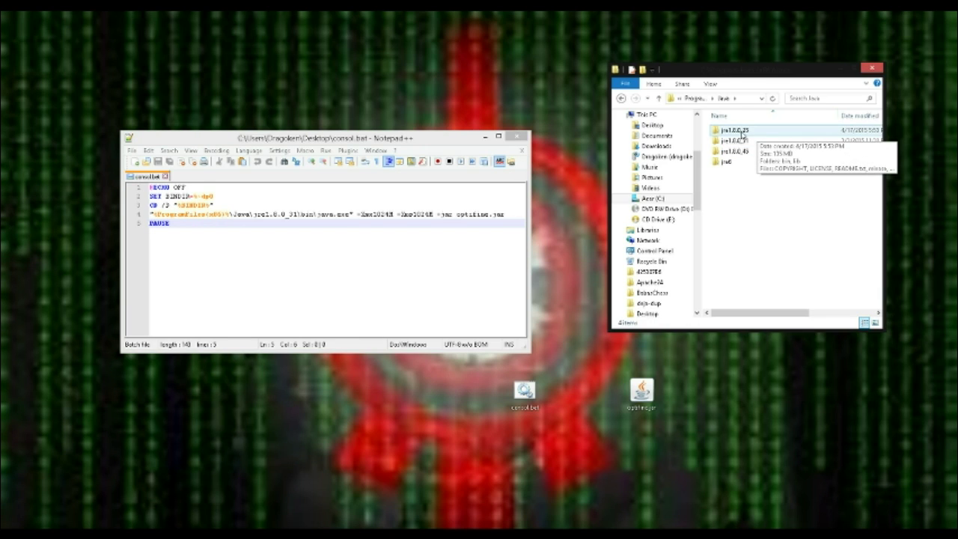
- Copy the jre1.8.0_25 folder name without renaming the folder
{"action": "right_click", "coordinate": [742, 133]}
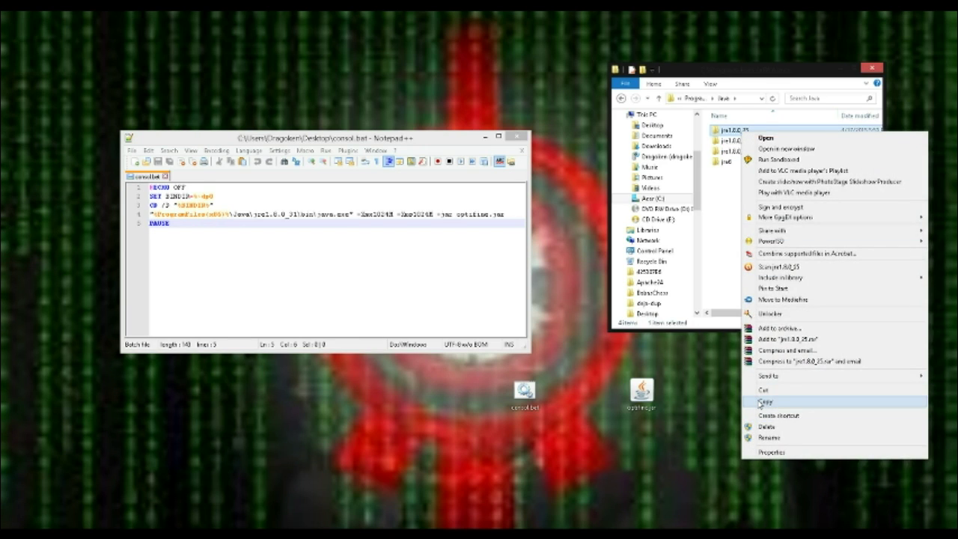
{"action": "left_click", "coordinate": [775, 437]}
{"action": "key", "text": "ctrl+c"}
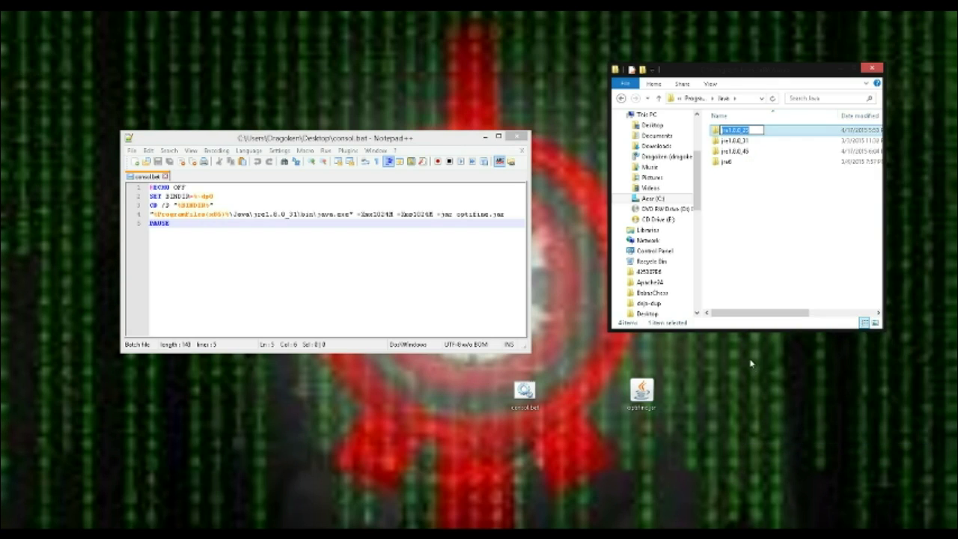
{"action": "left_click", "coordinate": [776, 277]}
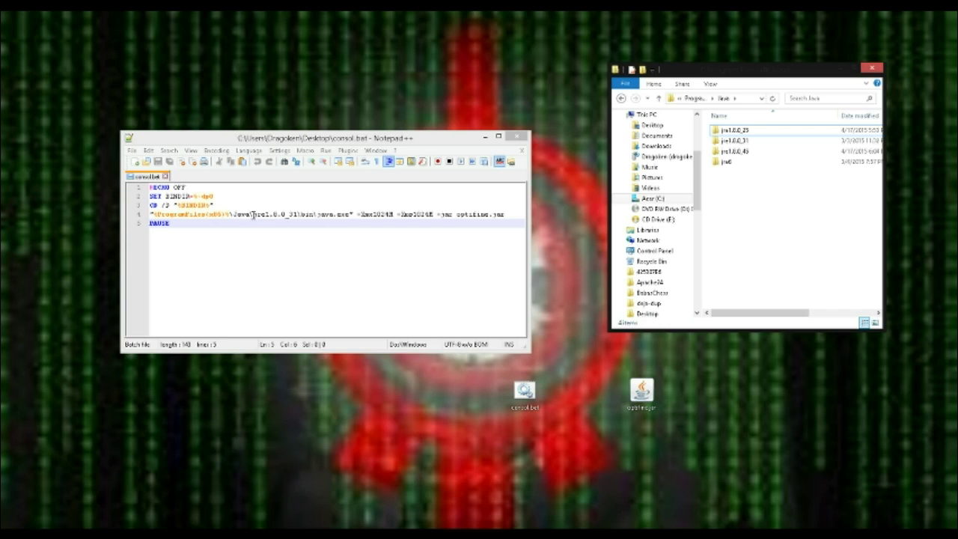
- Replace jre1.8.0_31 with jre1.8.0_25 in the java.exe path on line 4 of consol.bat
{"action": "left_click_drag", "start_coordinate": [253, 215], "coordinate": [298, 216]}
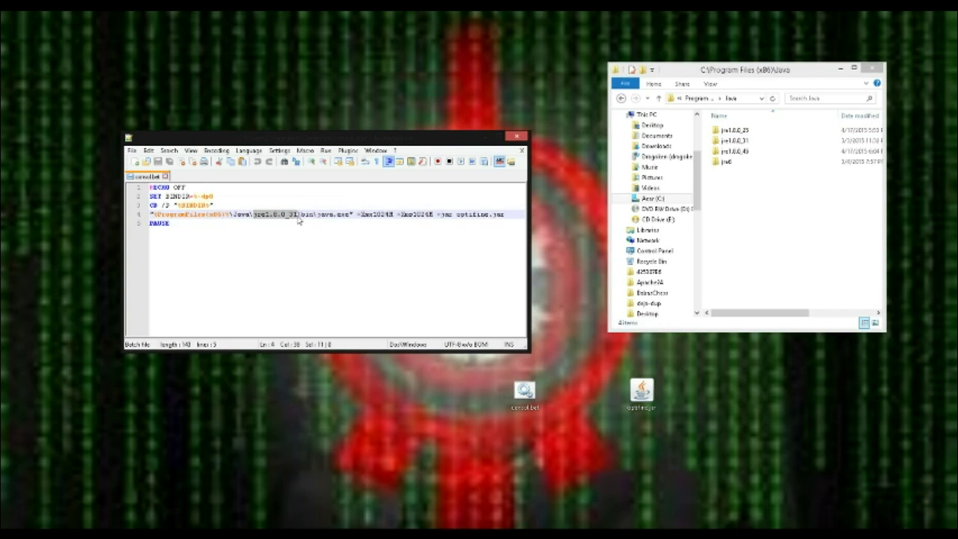
{"action": "key", "text": "ctrl+v"}
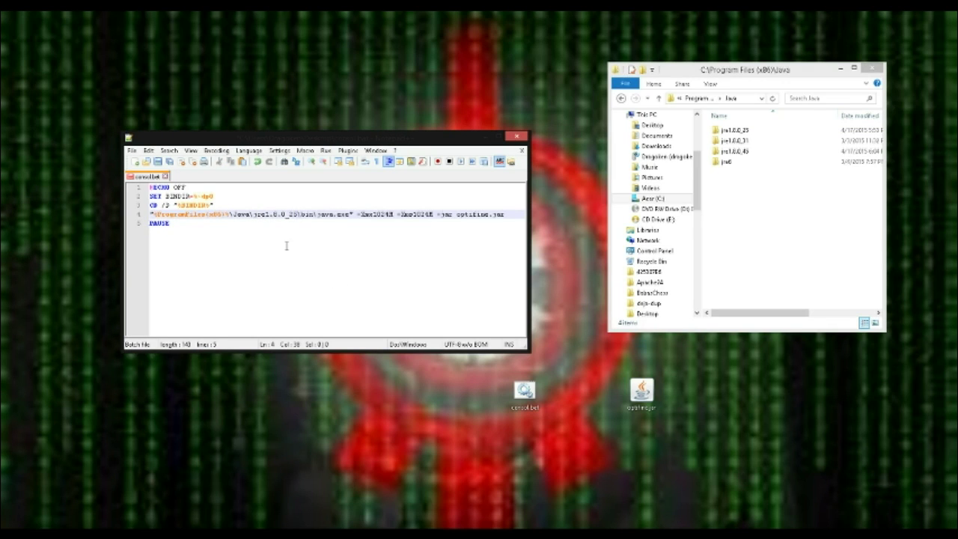
{"action": "double_click", "coordinate": [267, 257]}
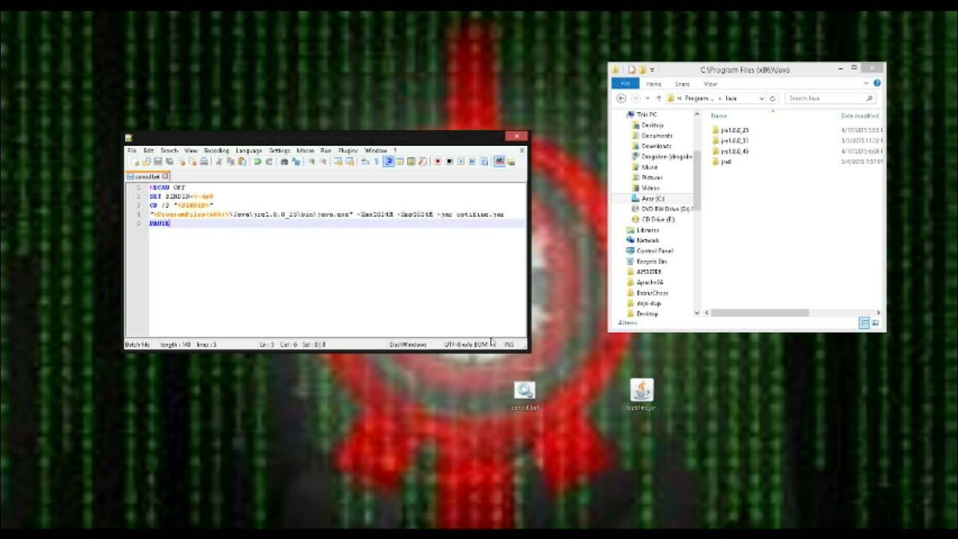
{"action": "left_click", "coordinate": [528, 395]}
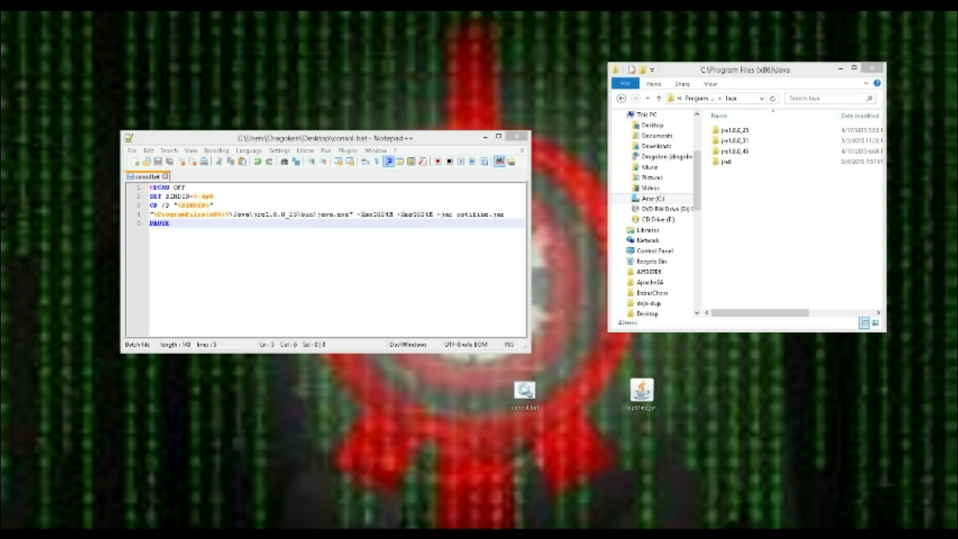
- Bring up the OptiFine HD Ultra B4 installer, try Install, and dismiss the Minecraft 1.8.1 error
{"action": "left_click_drag", "start_coordinate": [1, 75], "coordinate": [324, 48]}
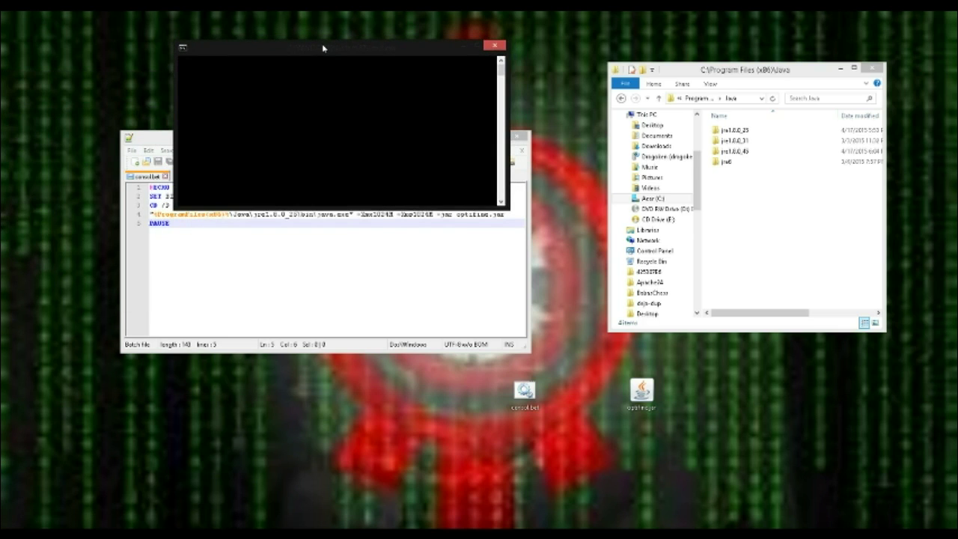
{"action": "left_click", "coordinate": [343, 299]}
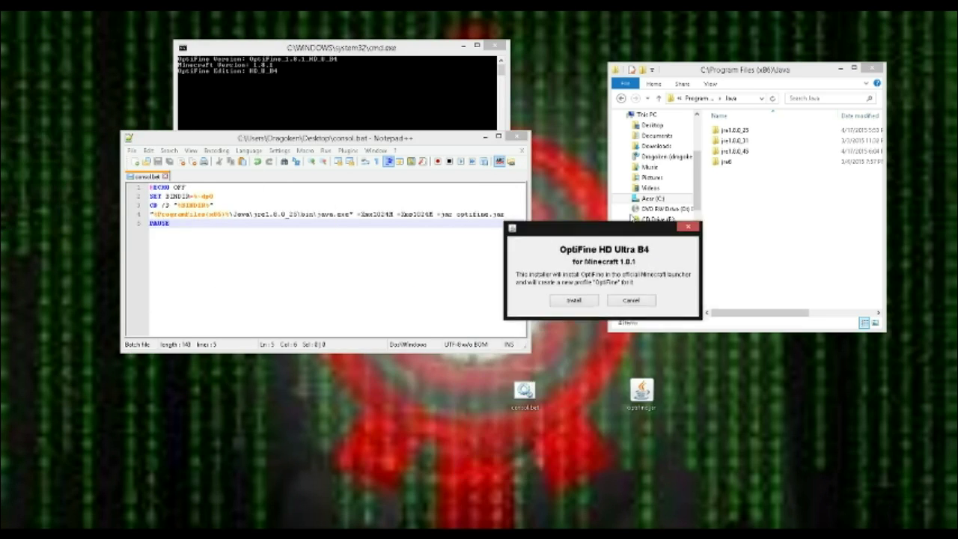
{"action": "left_click", "coordinate": [343, 110]}
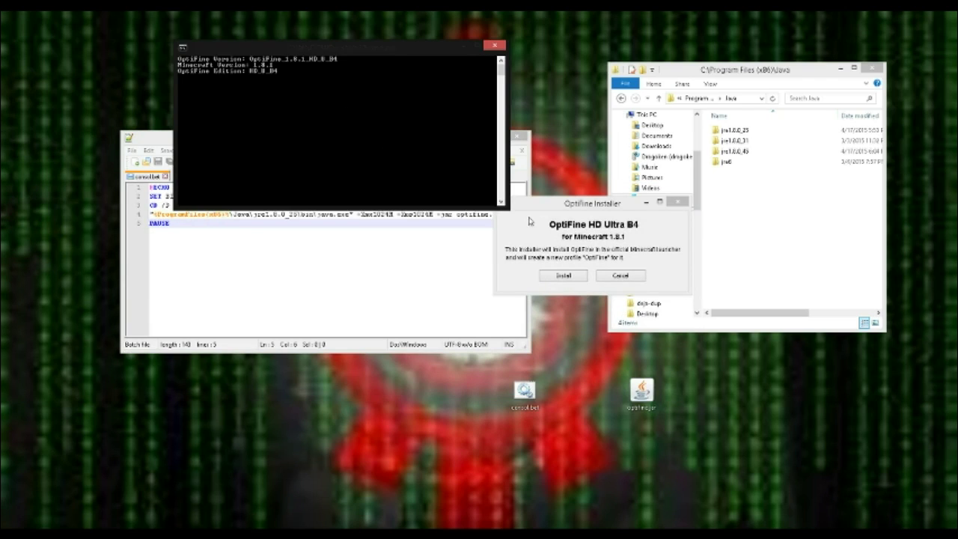
{"action": "left_click", "coordinate": [596, 209]}
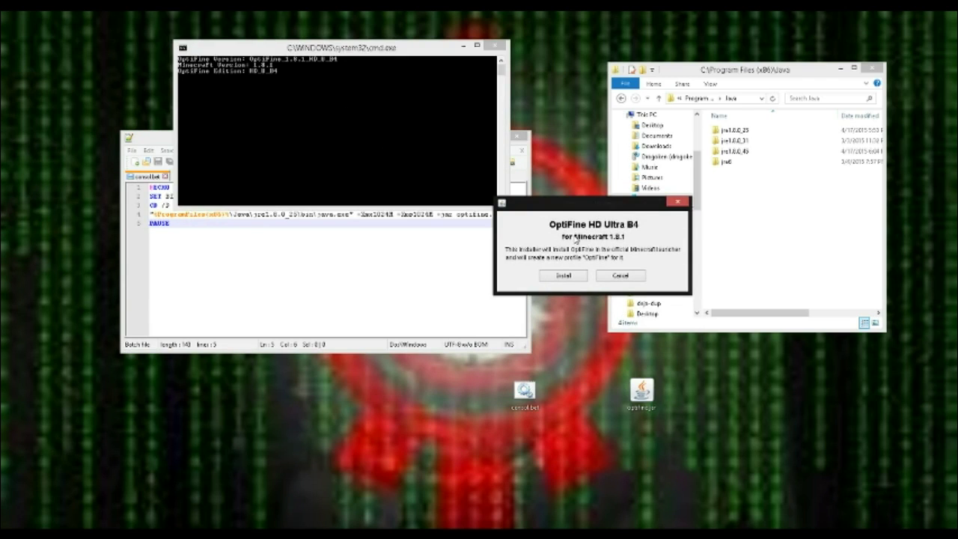
{"action": "left_click", "coordinate": [559, 275]}
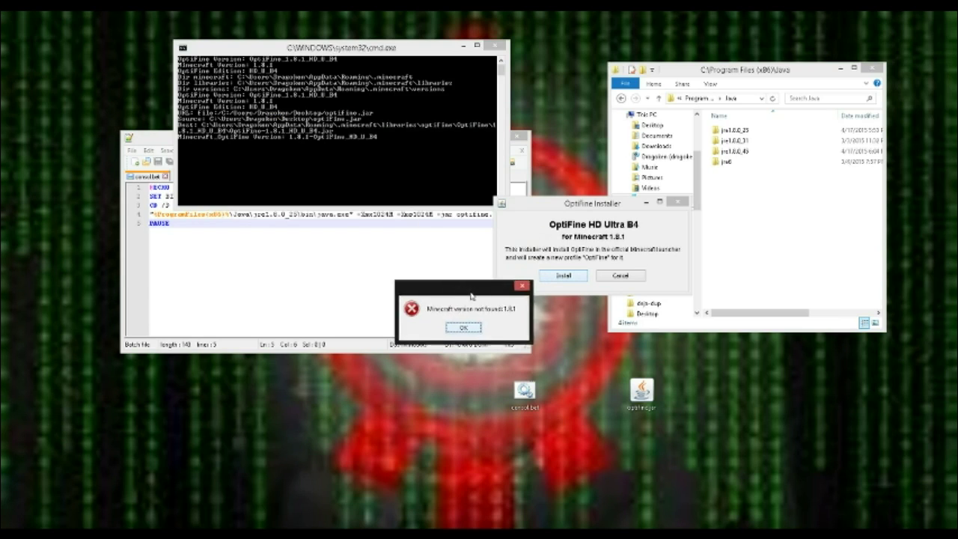
{"action": "left_click", "coordinate": [433, 305]}
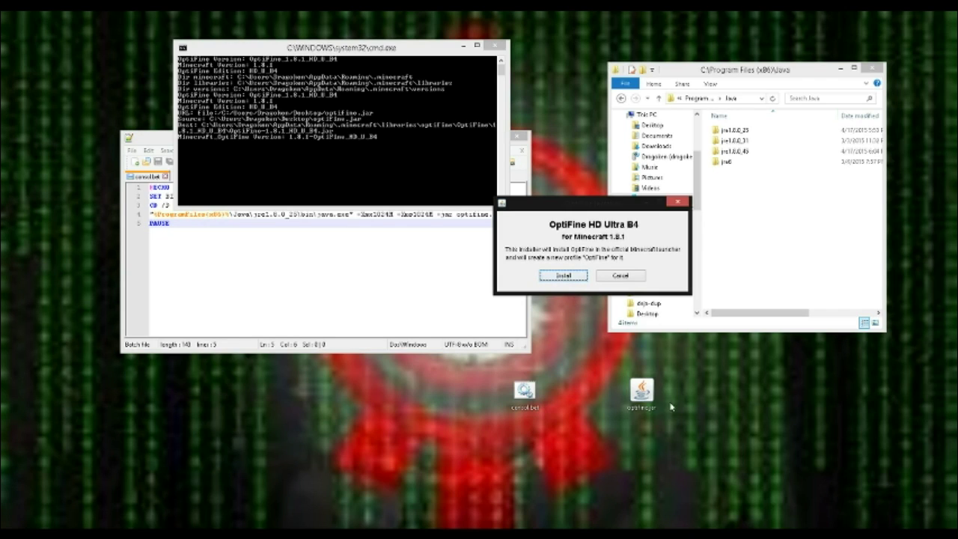
{"action": "left_click", "coordinate": [641, 390]}
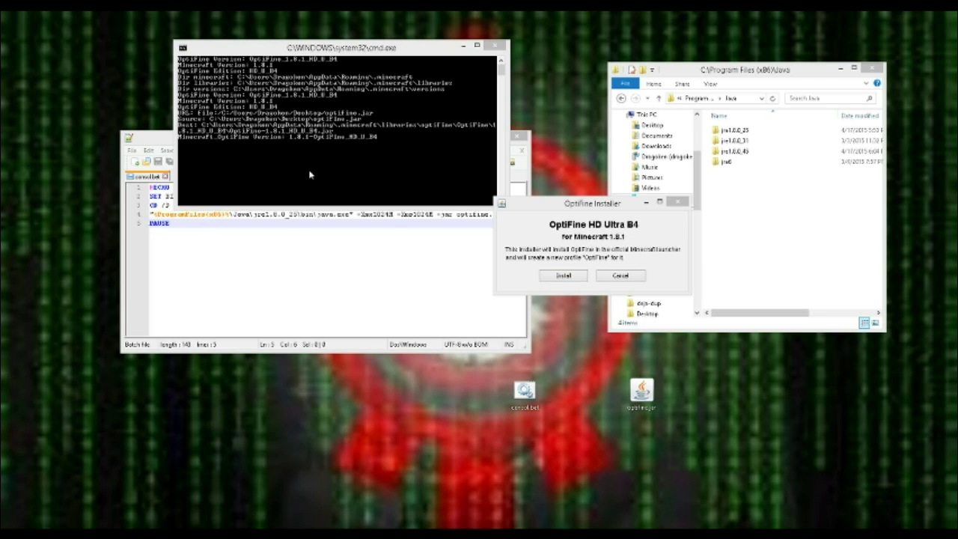
- Cancel the OptiFine installer and press Enter so the batch finishes and the console closes
{"action": "left_click", "coordinate": [224, 248]}
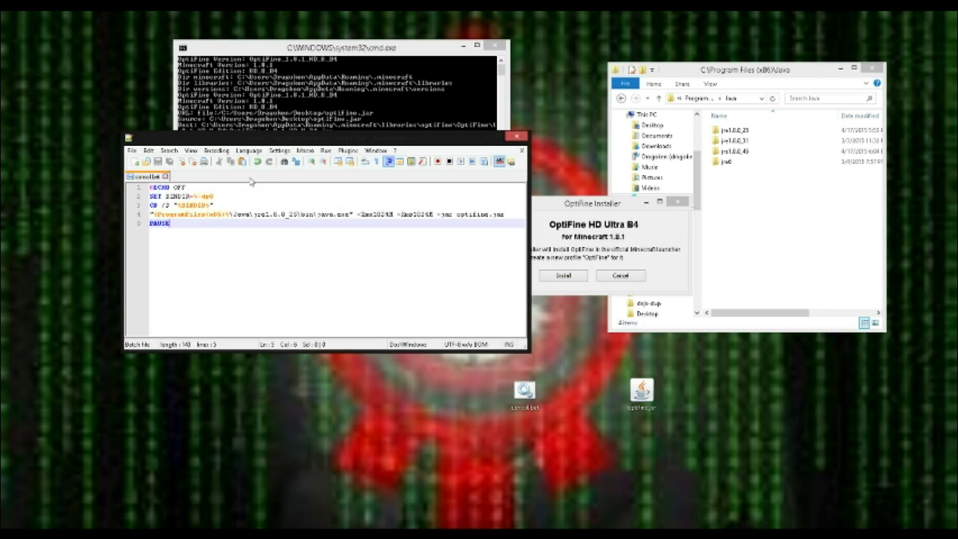
{"action": "left_click", "coordinate": [356, 110]}
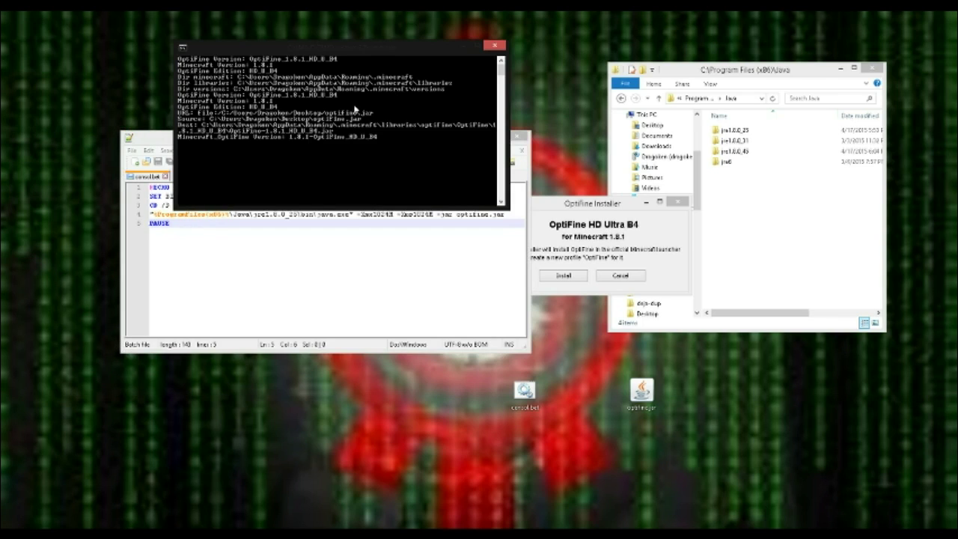
{"action": "left_click", "coordinate": [610, 283]}
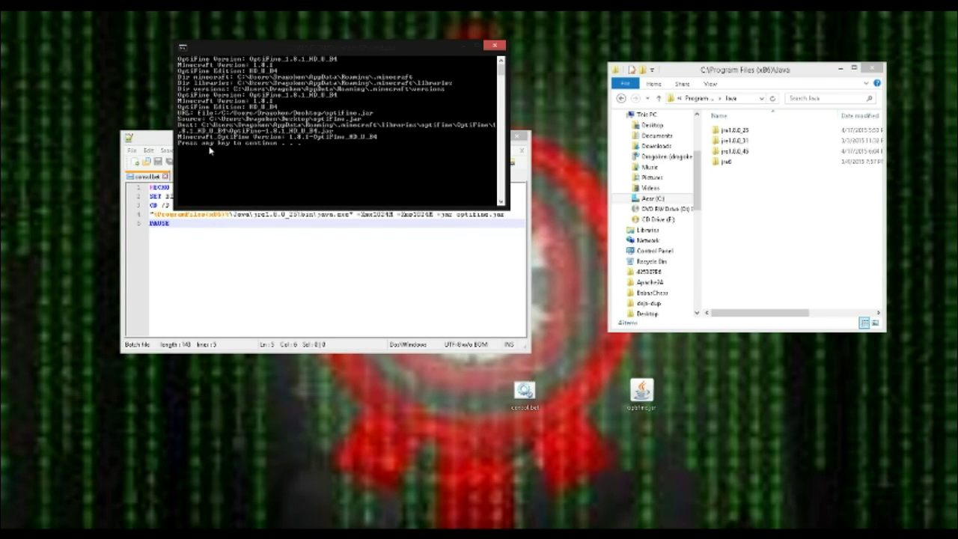
{"action": "key", "text": "Return"}
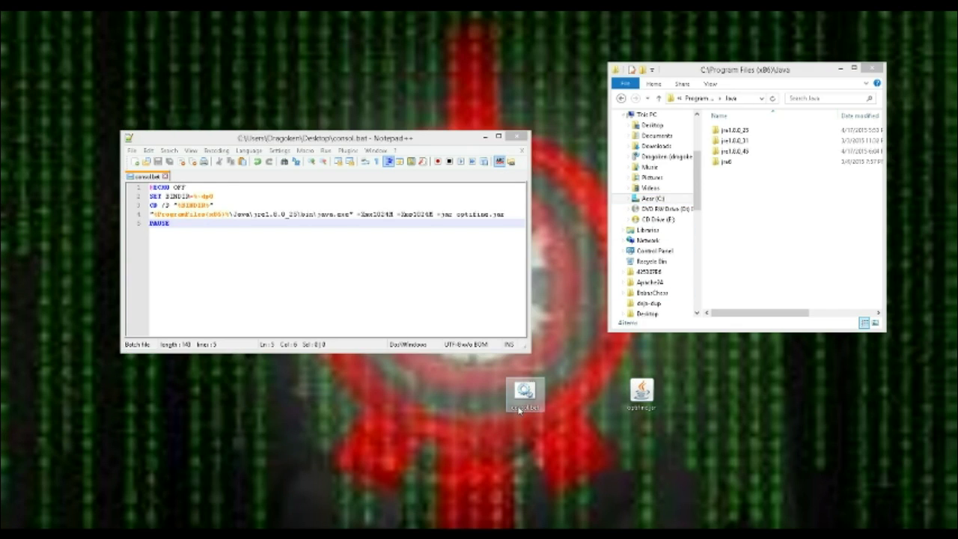
- Open jre1.8.0_25\bin and scroll the file list down to java.exe
{"action": "double_click", "coordinate": [736, 132]}
{"action": "double_click", "coordinate": [732, 130]}
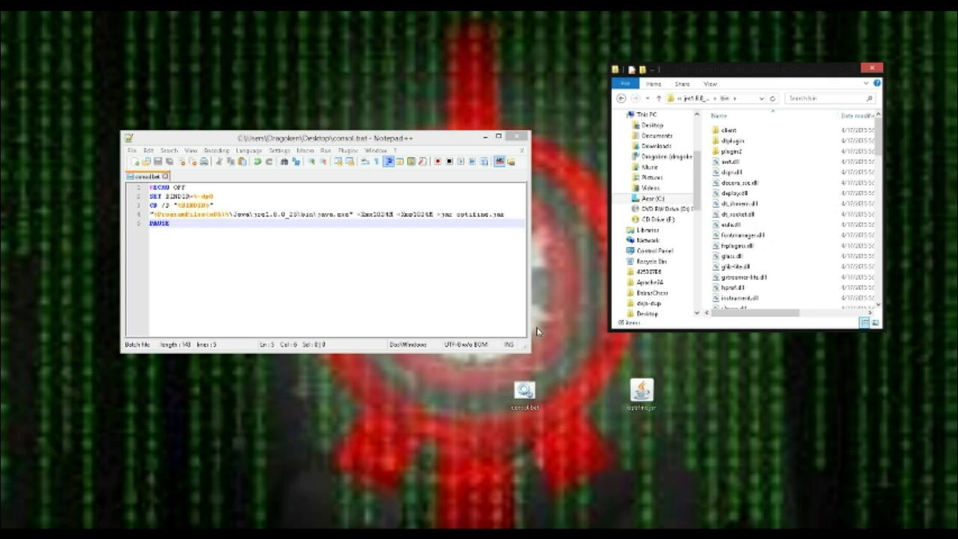
{"action": "left_click", "coordinate": [729, 247]}
{"action": "scroll", "coordinate": [728, 253], "scroll_direction": "down", "scroll_amount": 2}
{"action": "scroll", "coordinate": [728, 253], "scroll_direction": "down", "scroll_amount": 1}
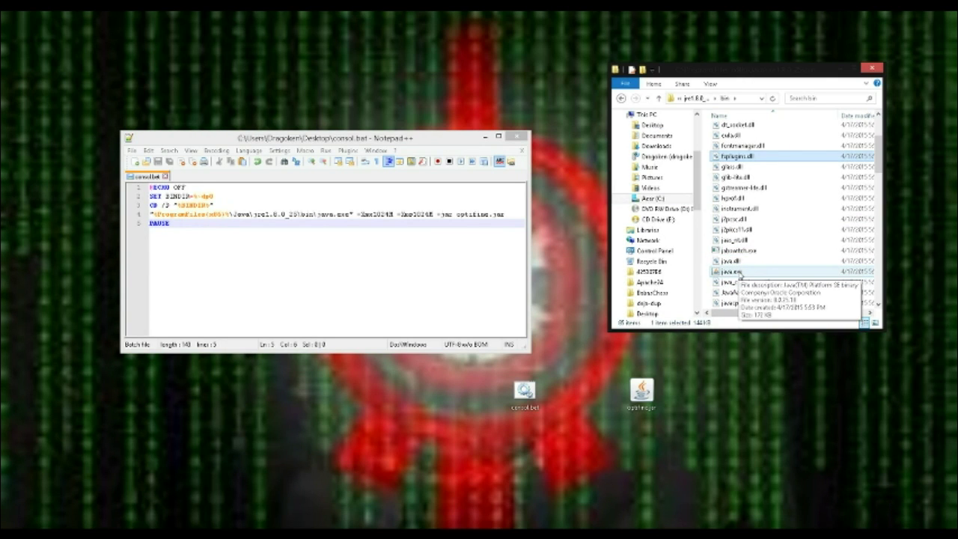
- Highlight optifine.jar in the consol.bat command, then select and deselect consol.bat on the desktop
{"action": "left_click", "coordinate": [285, 217], "text": "shift"}
{"action": "left_click", "coordinate": [300, 241]}
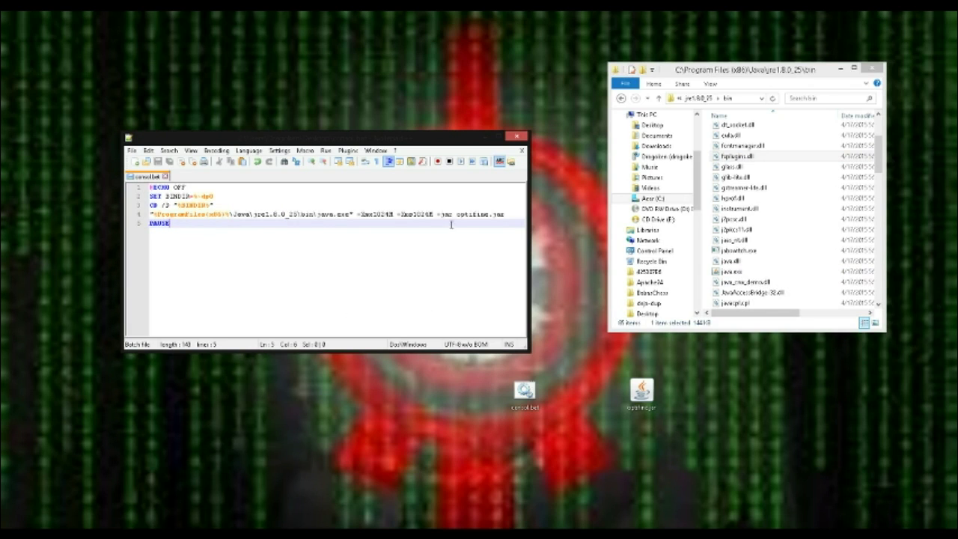
{"action": "left_click_drag", "start_coordinate": [456, 217], "coordinate": [507, 217]}
{"action": "left_click", "coordinate": [476, 243]}
{"action": "left_click_drag", "start_coordinate": [500, 363], "coordinate": [661, 433]}
{"action": "left_click", "coordinate": [565, 429]}
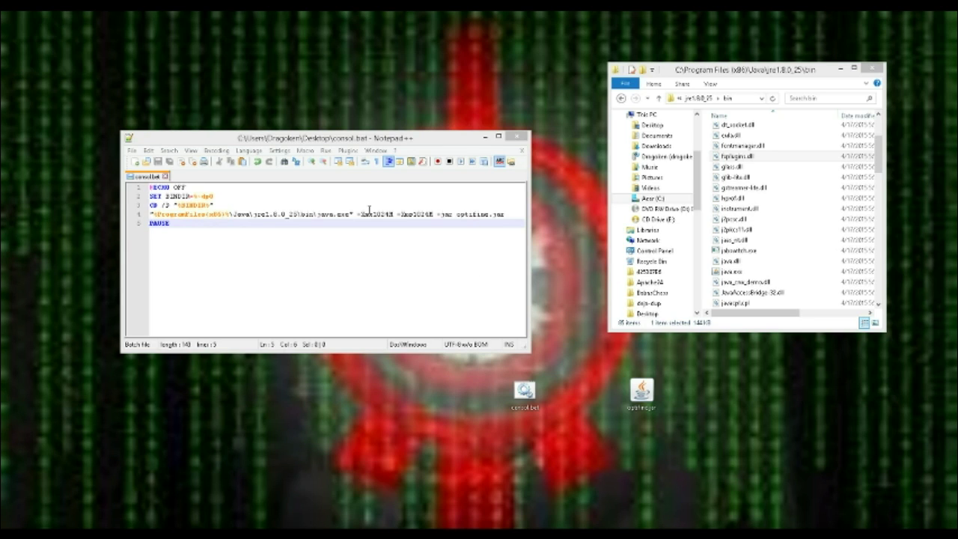
{"action": "left_click_drag", "start_coordinate": [355, 215], "coordinate": [430, 225]}
{"action": "left_click_drag", "start_coordinate": [490, 223], "coordinate": [155, 205]}
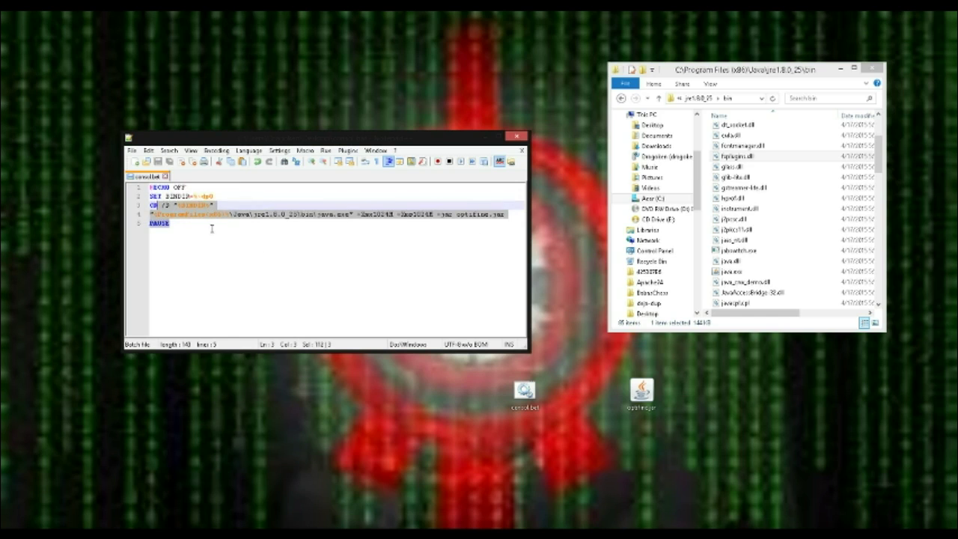
{"action": "left_click", "coordinate": [268, 262]}
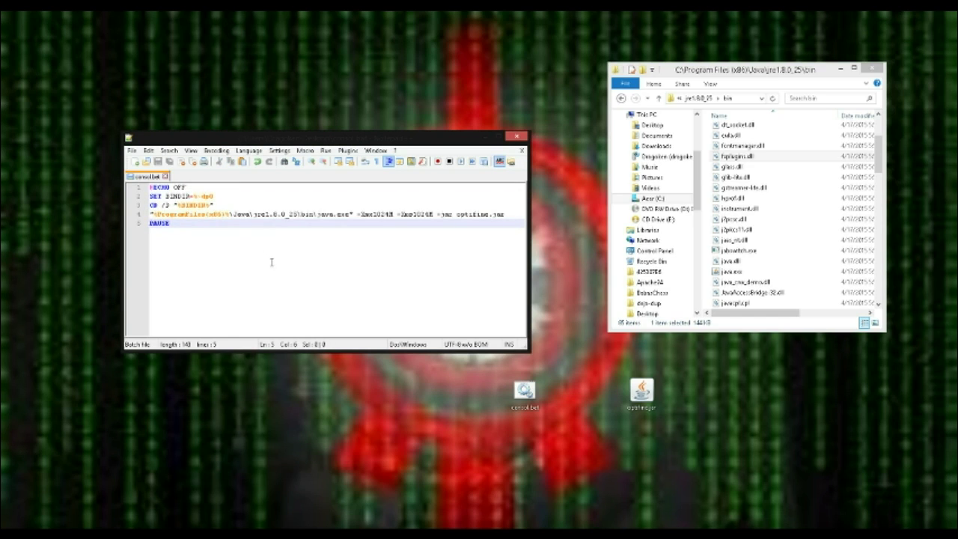